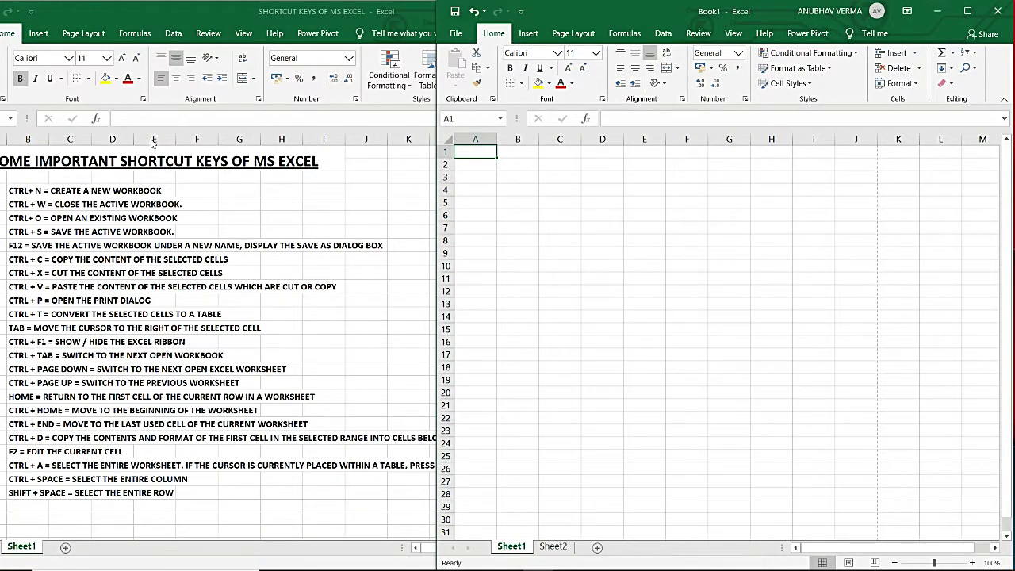
Look up the new-workbook shortcut, create a blank Book5 with Ctrl+N, then close it with Ctrl+W.
left_click(35, 191)
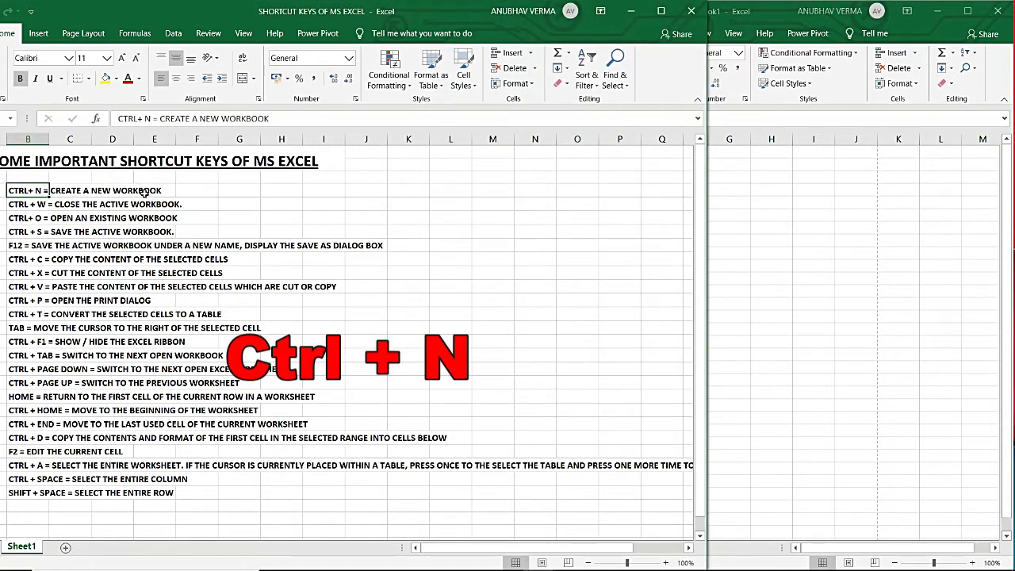
left_click(753, 196)
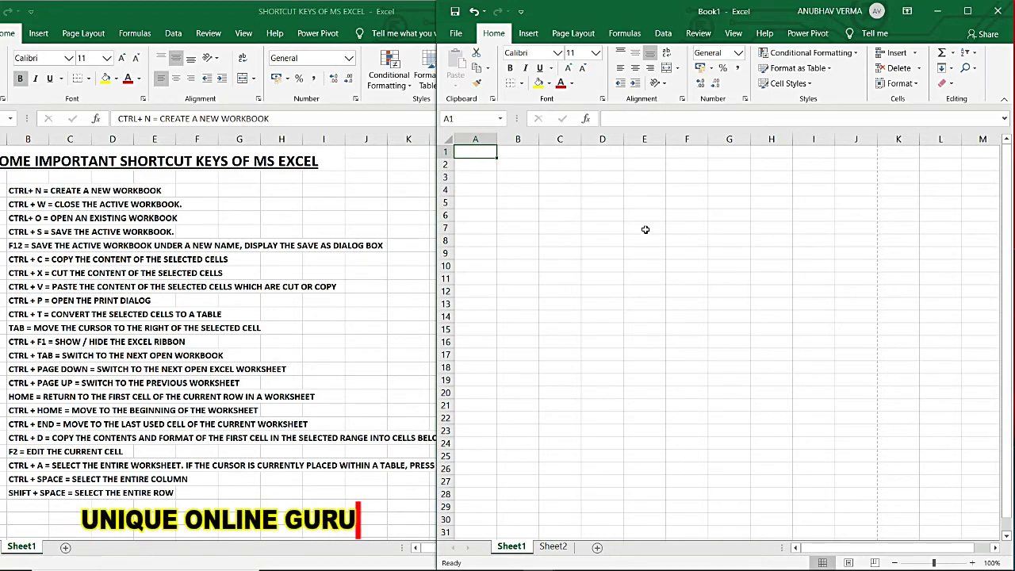
key("ctrl+n")
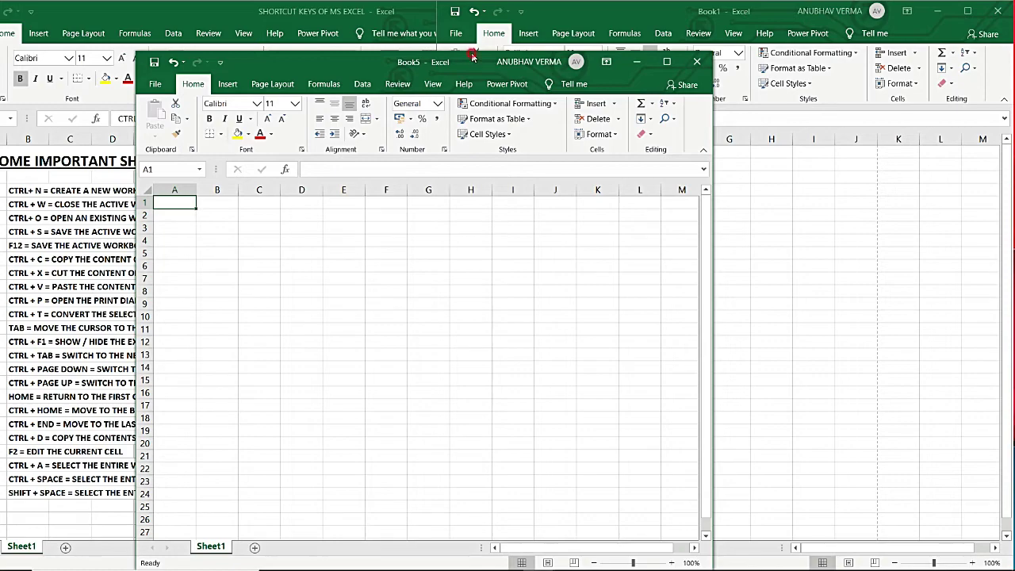
left_click_drag(471, 56, 681, 5)
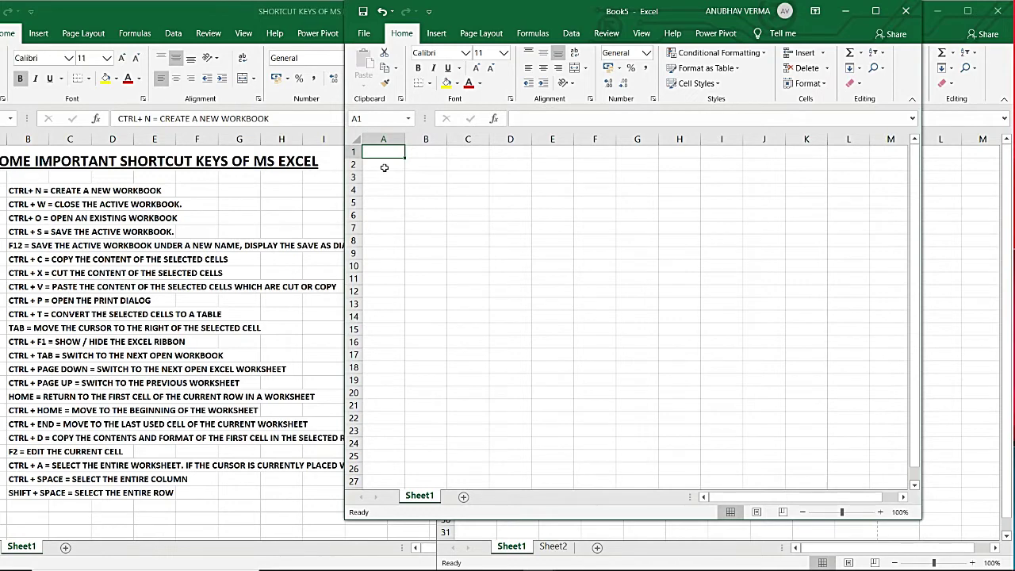
key("ctrl+w")
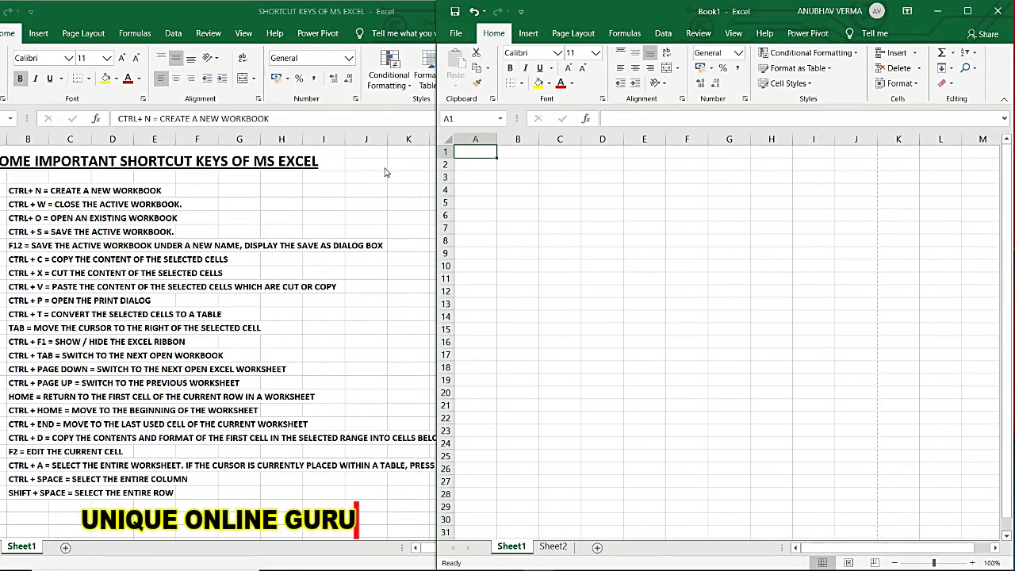
Bring up the Open, Save and Save As screens for Book1 without saving anything.
key("ctrl+o")
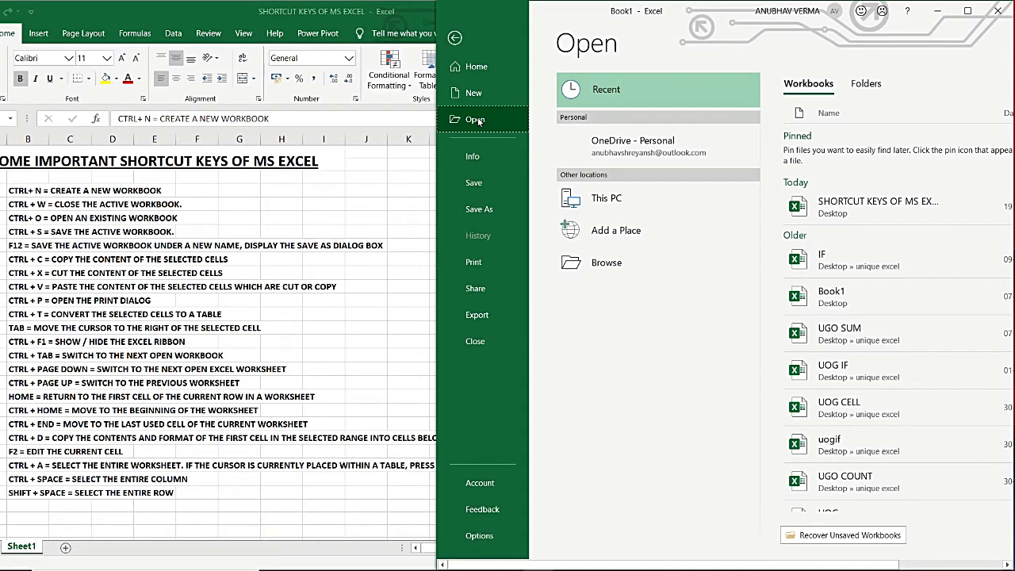
left_click(454, 39)
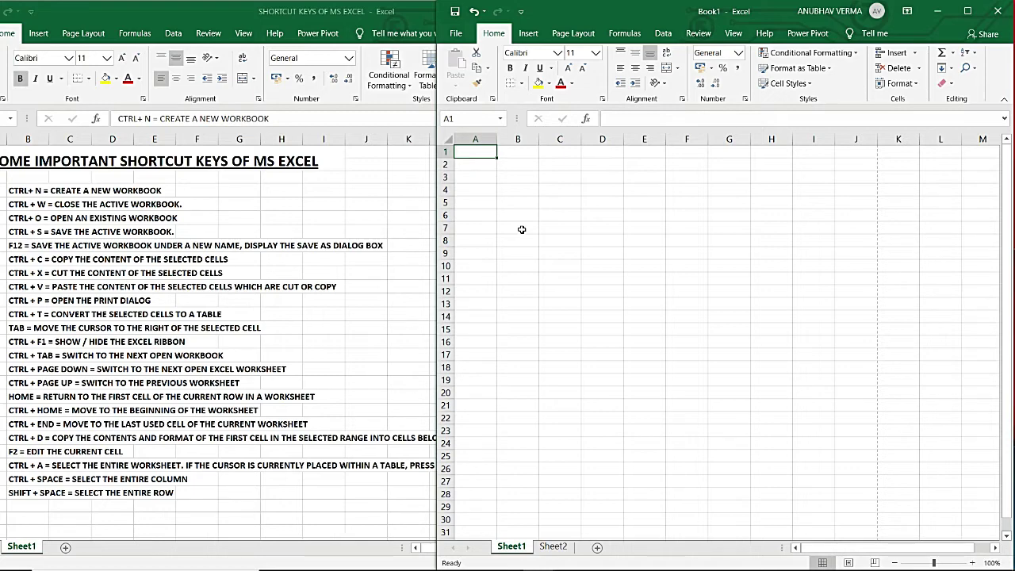
key("ctrl+s")
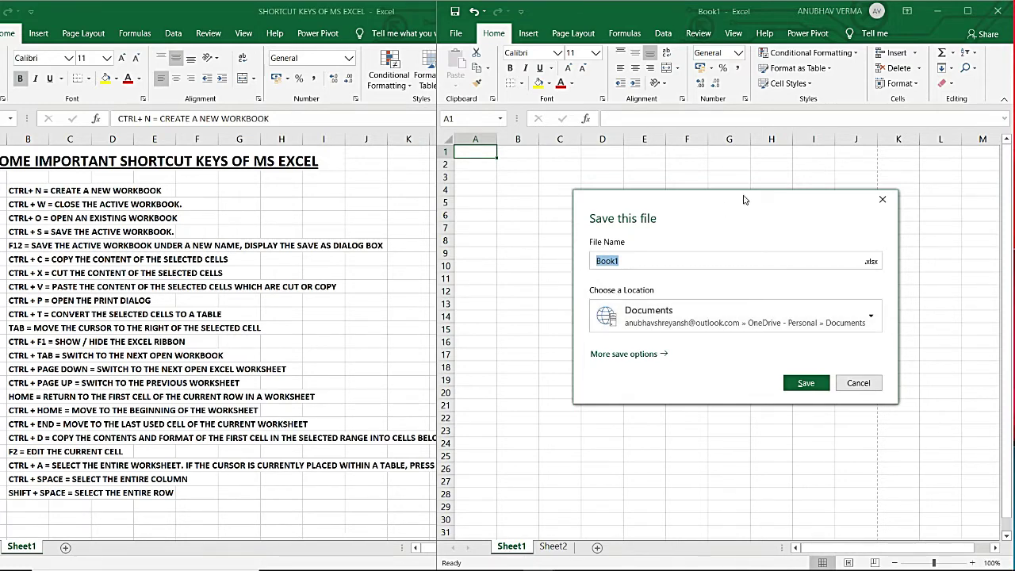
left_click(871, 203)
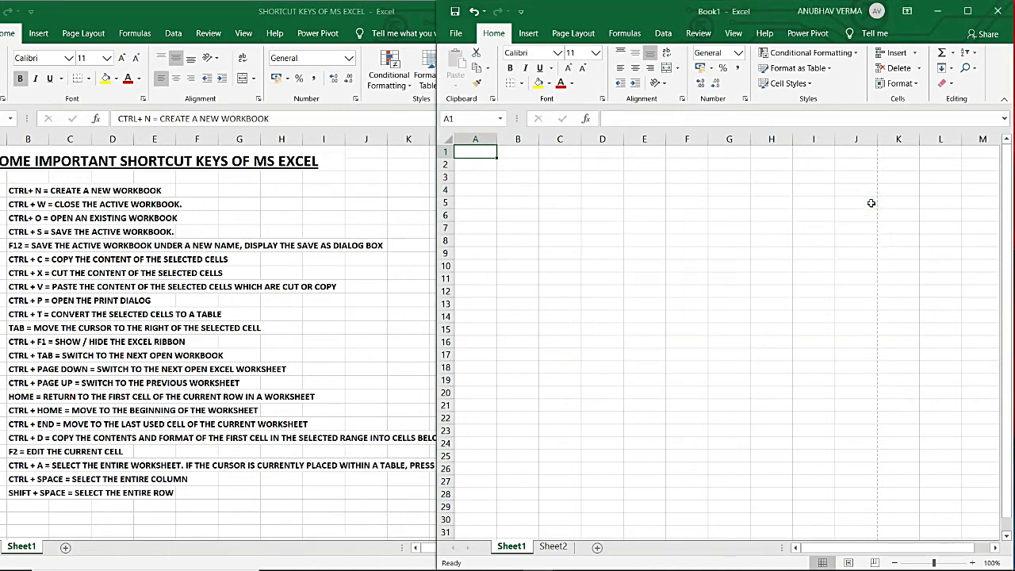
key("F12")
Enter 12, 36 and 56 into cells A1, A2 and A3.
type("12")
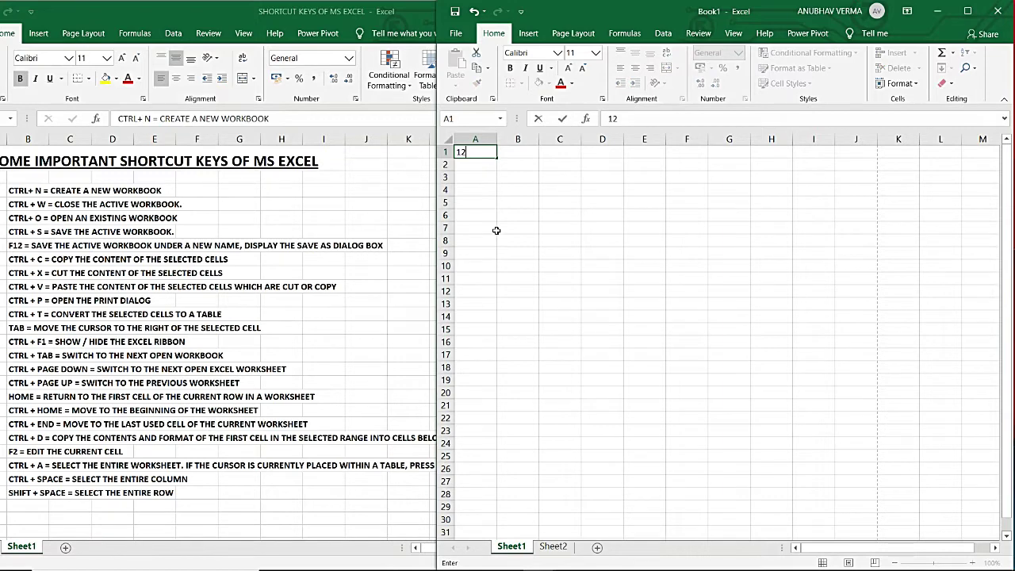
key("Return")
type("36")
key("Return")
type("56")
key("Return")
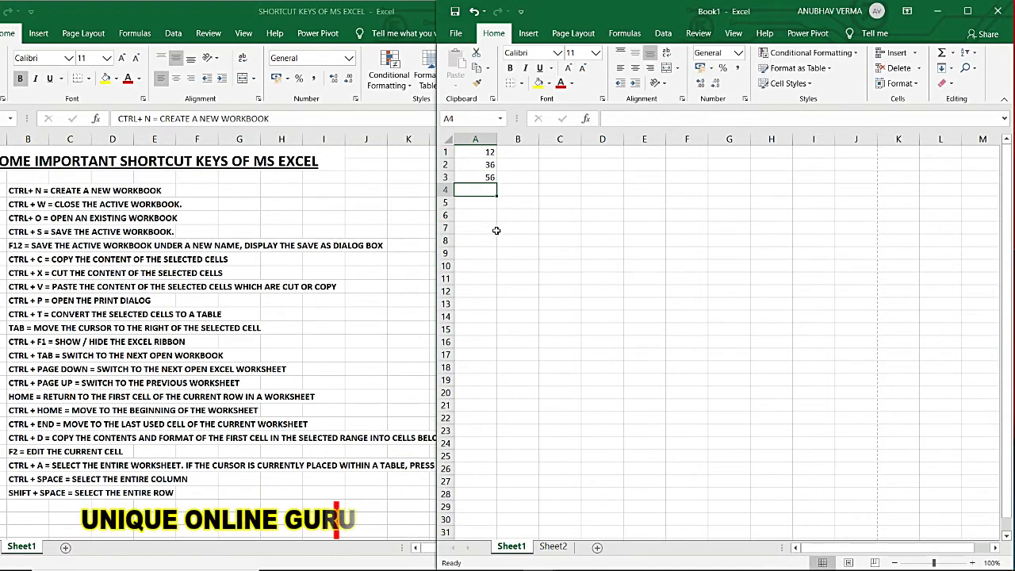
Copy 12 and 36 from A1:A2 and paste them into C1:C2.
key("Up")
key("Up")
key("Up")
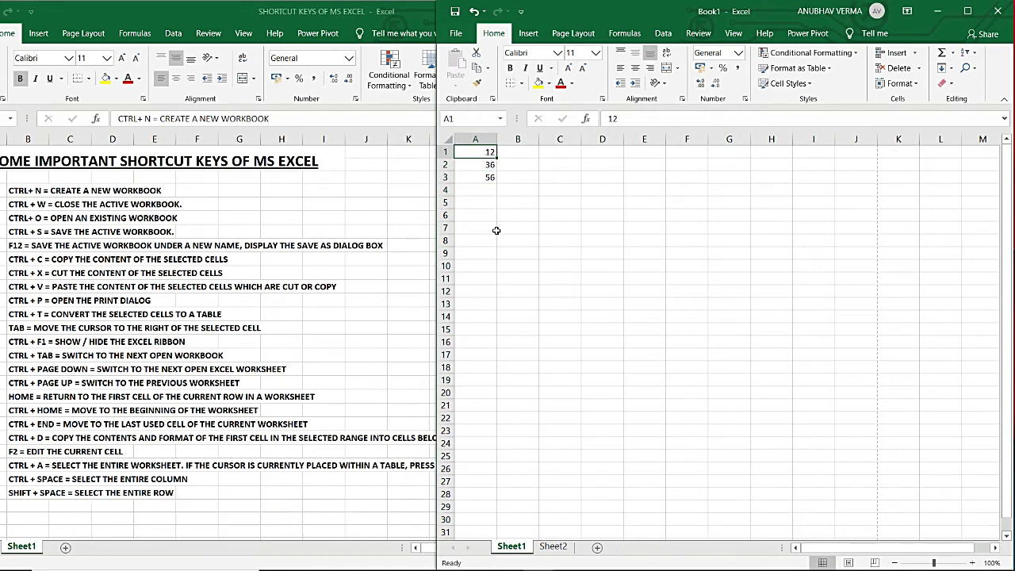
key("shift+Down")
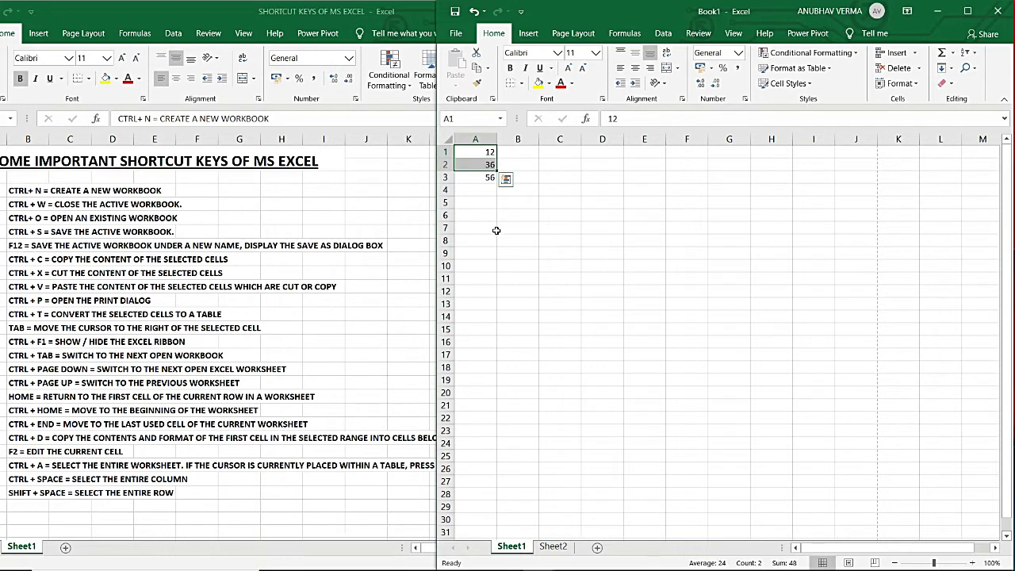
key("ctrl+c")
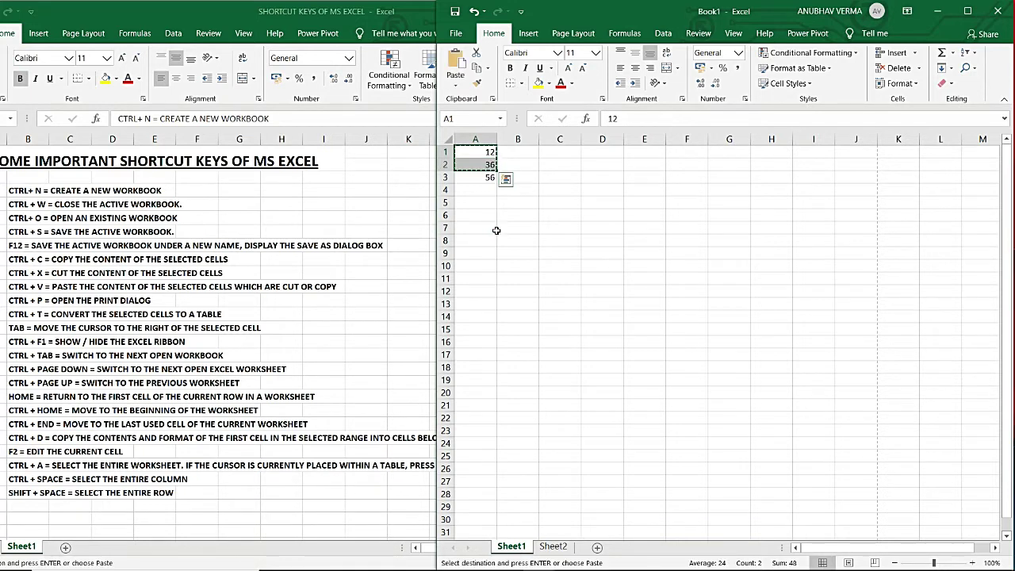
key("Right")
key("Right")
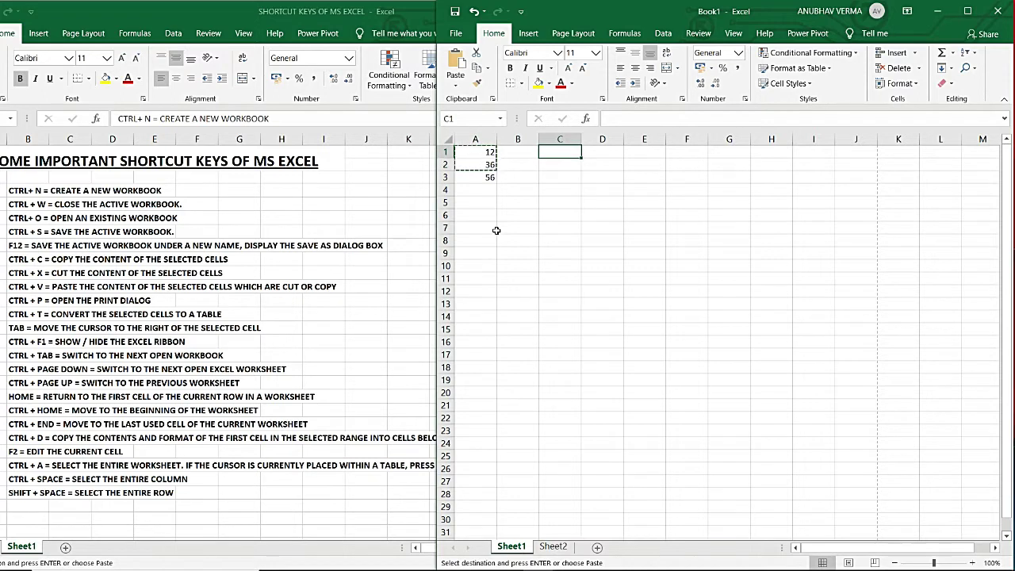
key("ctrl+v")
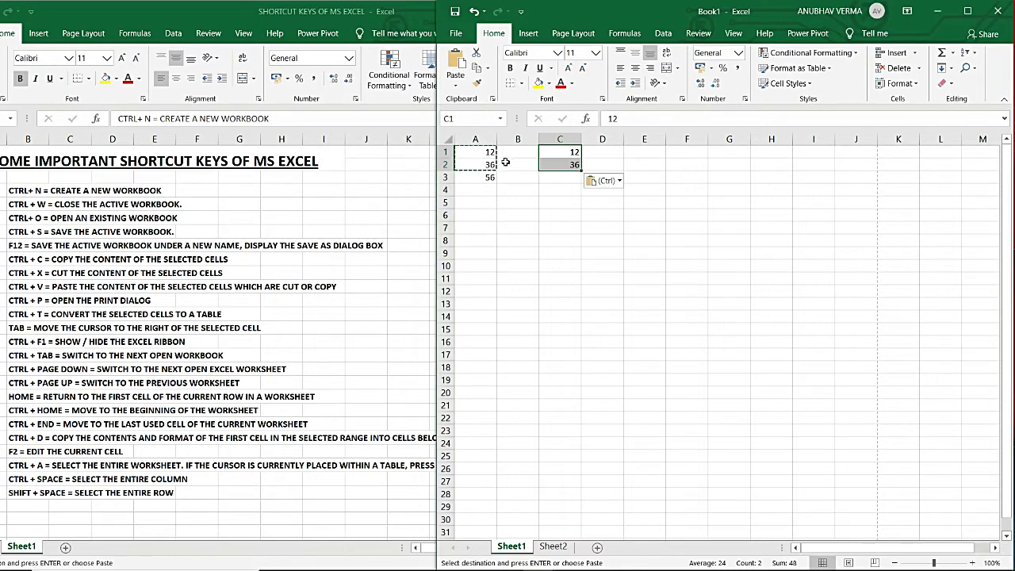
left_click(471, 179)
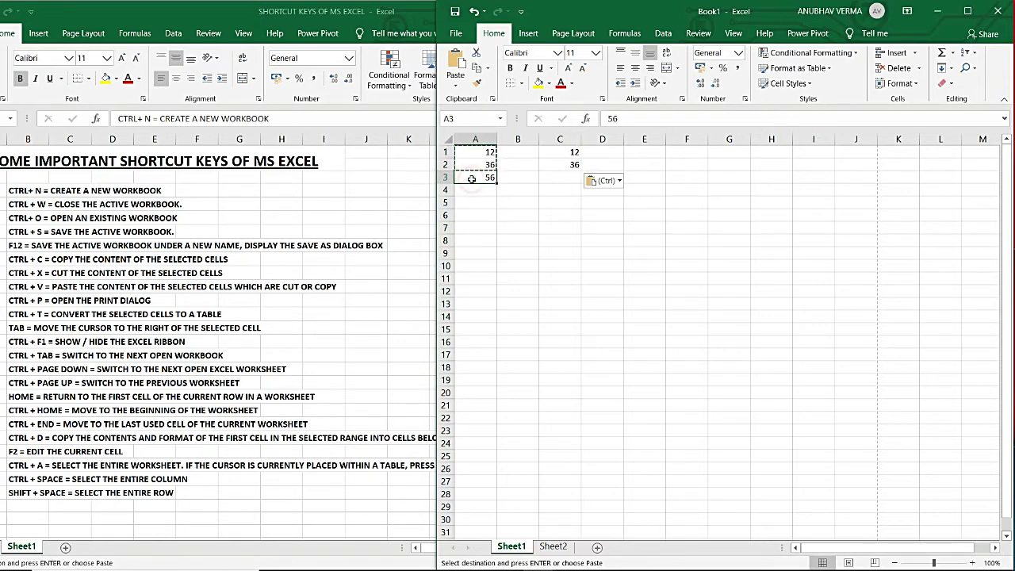
Move the 56 from A3 into C3, leaving A3 empty.
key("ctrl+c")
key("Tab")
key("Tab")
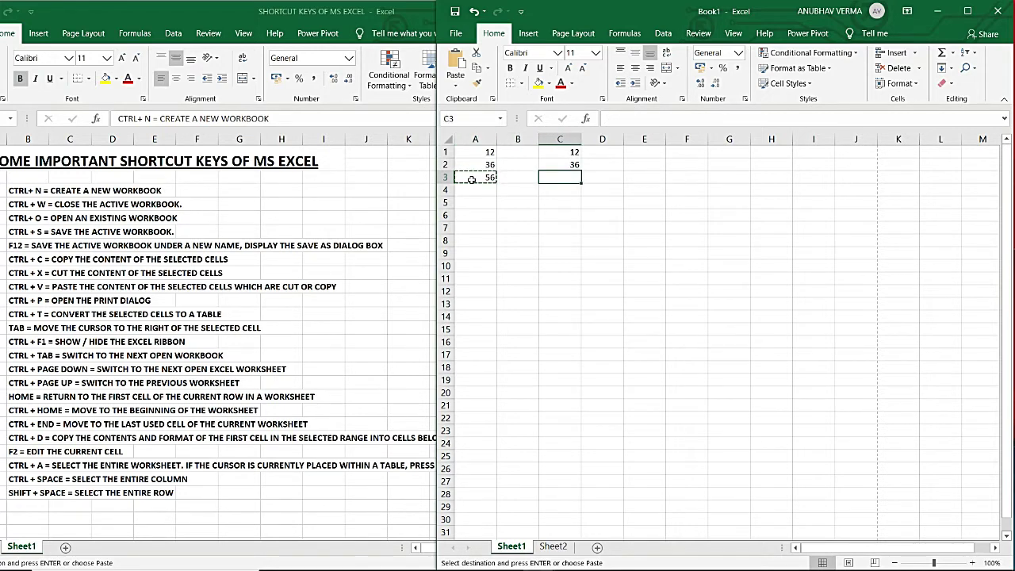
key("ctrl+v")
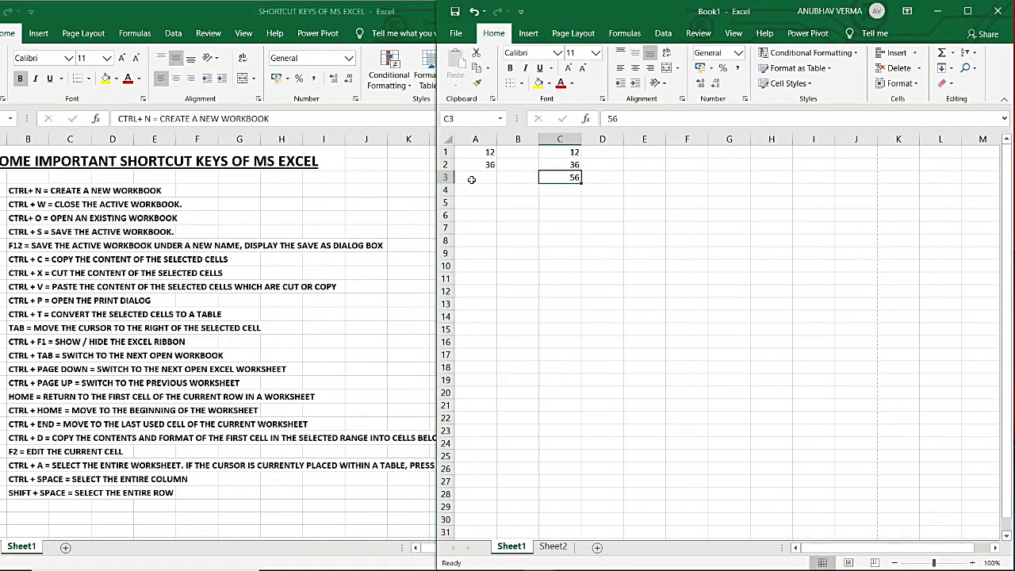
left_click(471, 180)
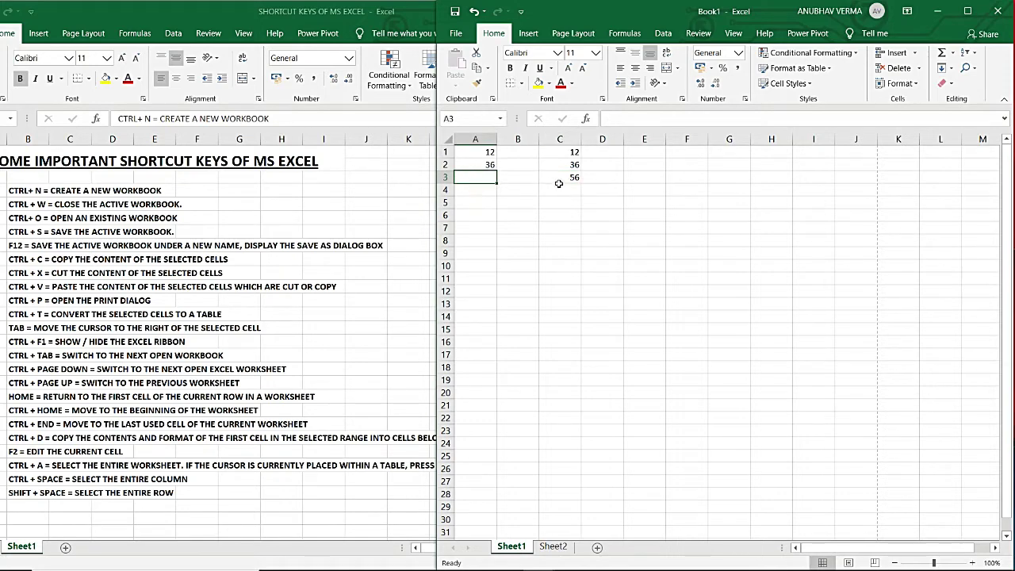
Check A1:A2, C1:C2, the empty A3 and the moved 56 in C3, then show the print preview.
left_click_drag(486, 152, 485, 166)
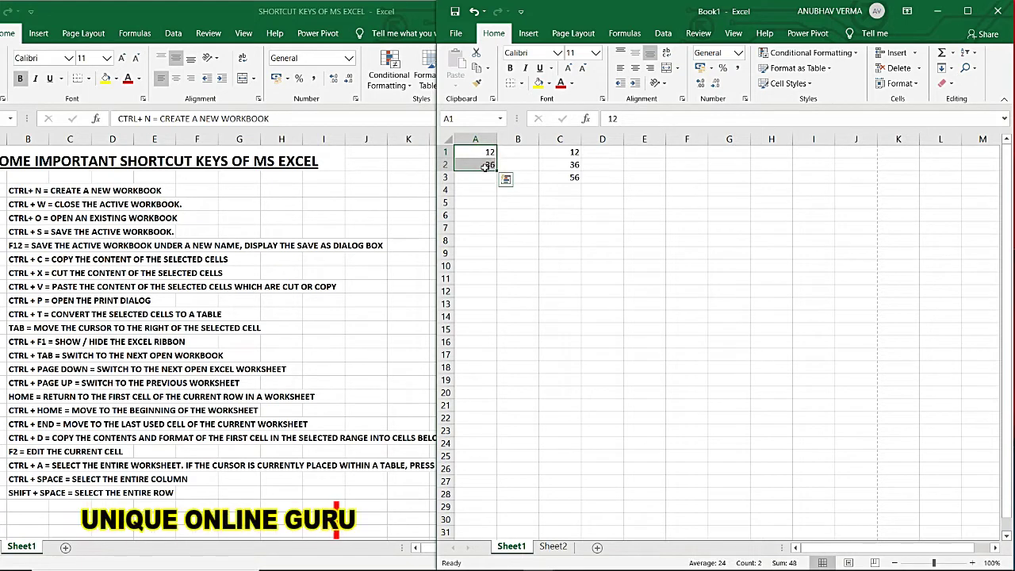
left_click_drag(572, 153, 572, 164)
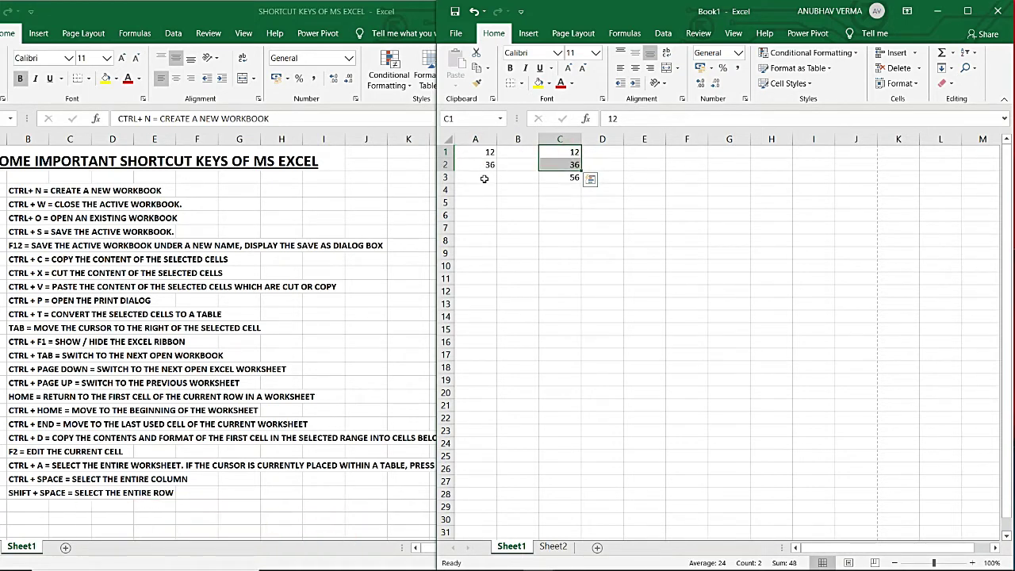
left_click(484, 178)
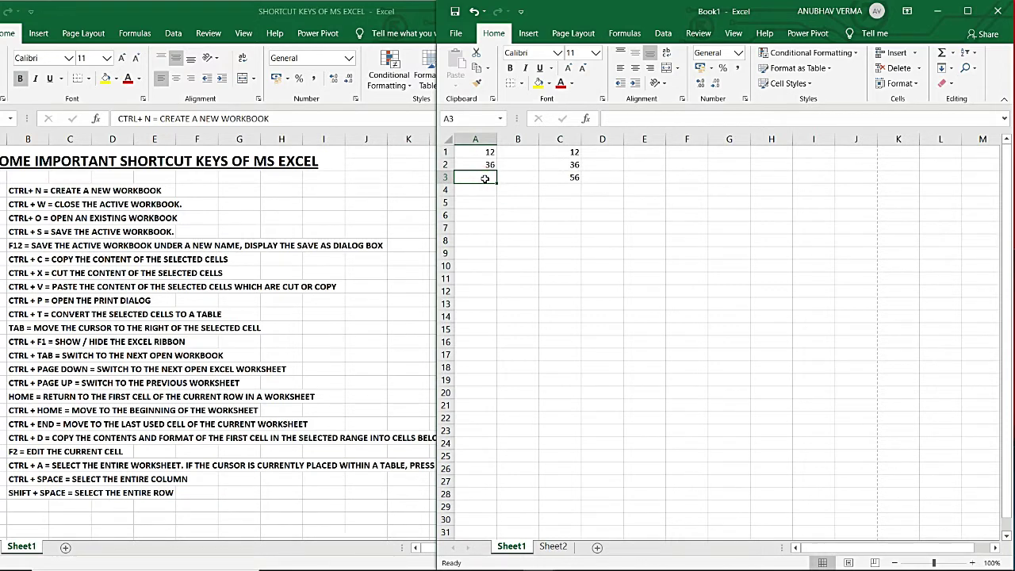
left_click(550, 179)
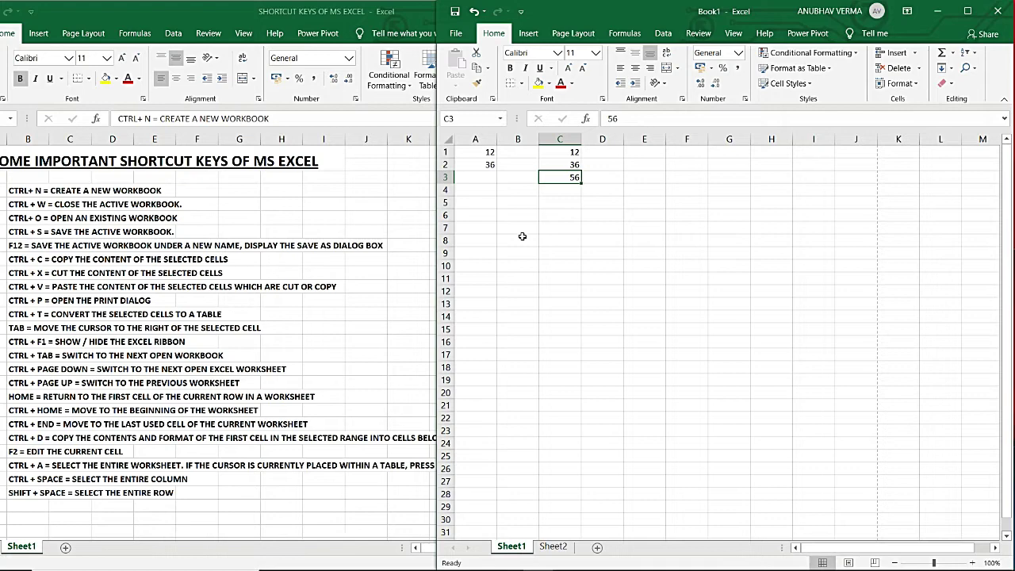
key("ctrl+p")
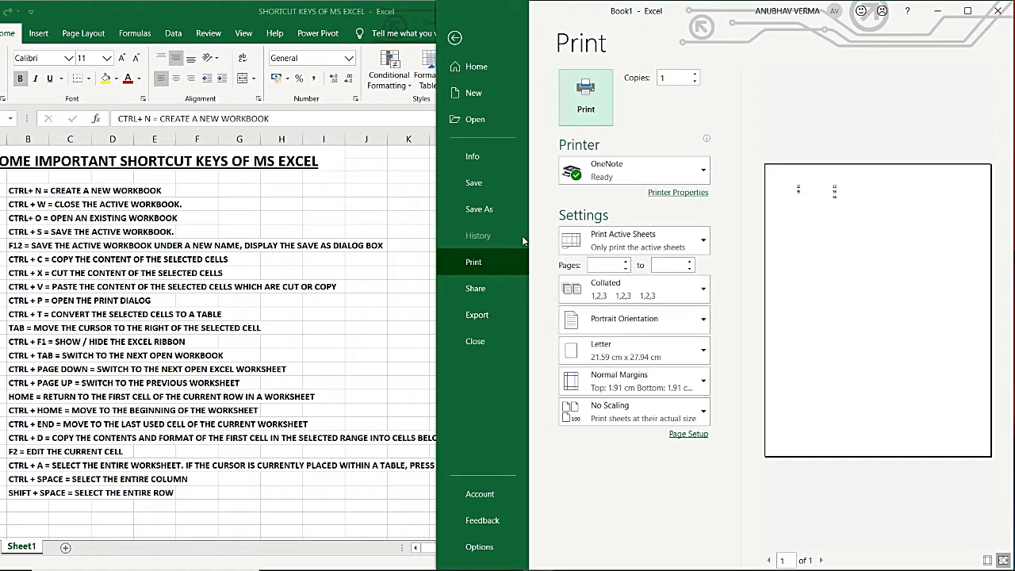
left_click(453, 37)
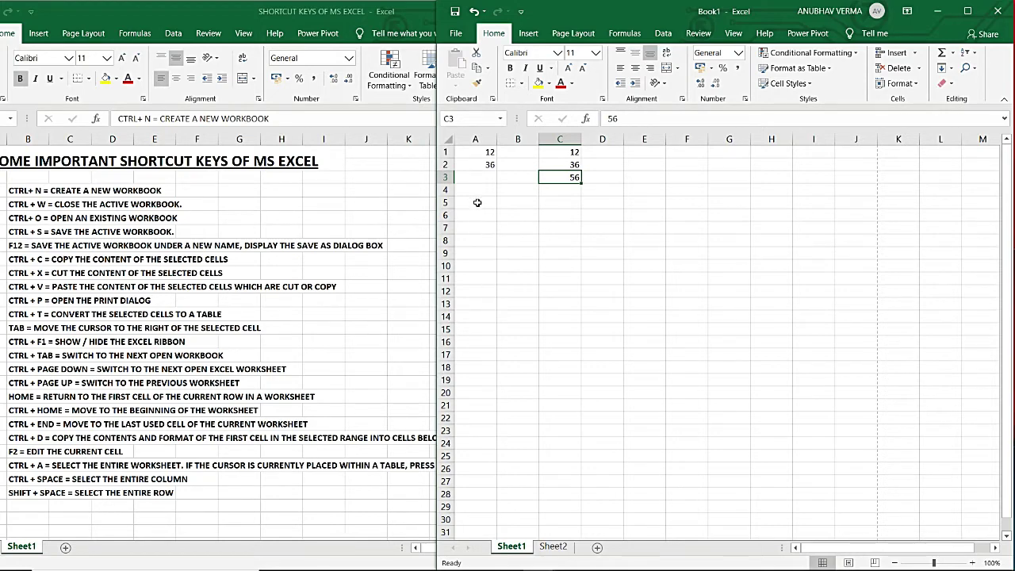
Turn the empty range A6:C10 into a table with Ctrl+T.
left_click_drag(468, 215, 570, 261)
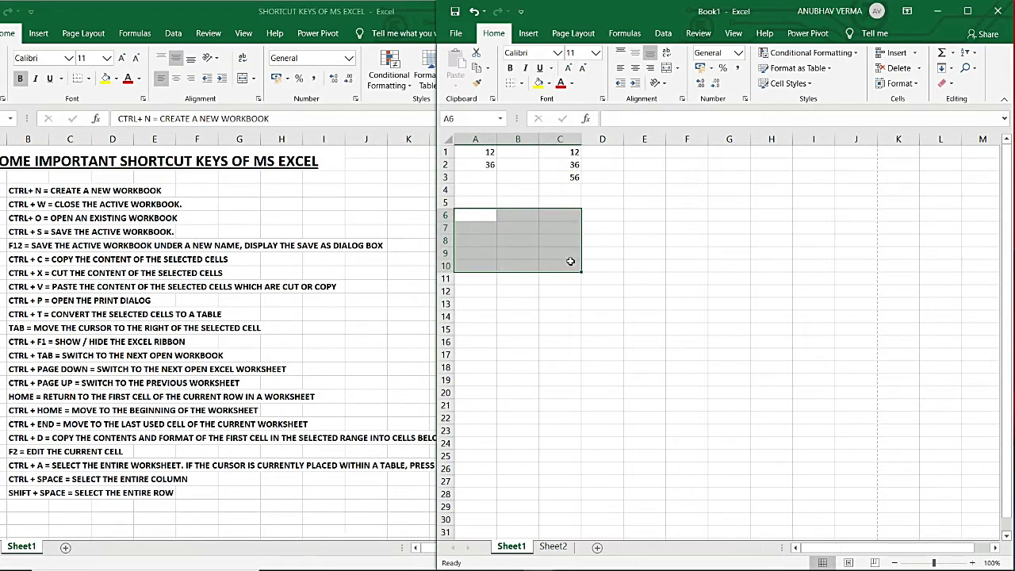
key("ctrl+t")
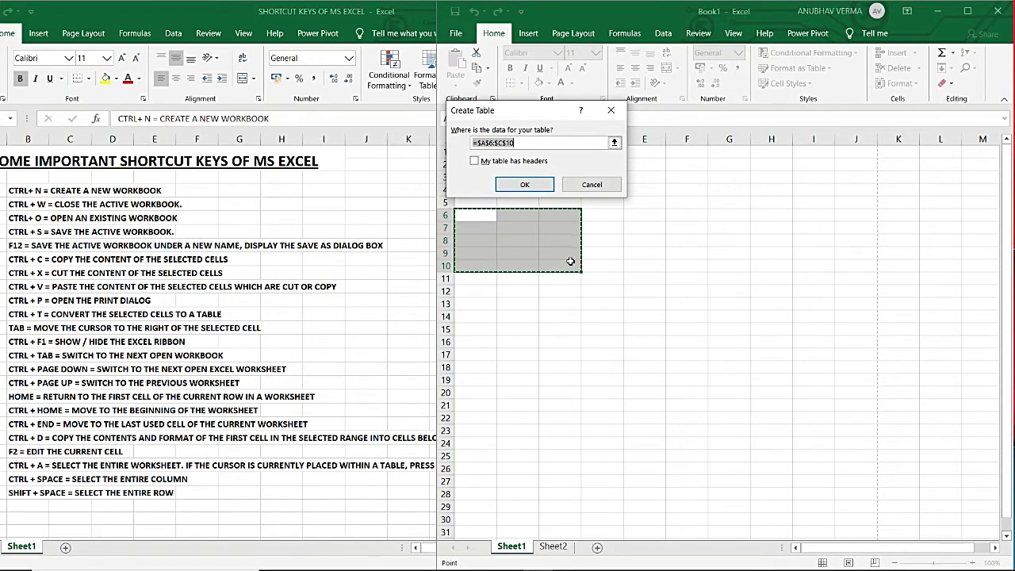
left_click(543, 183)
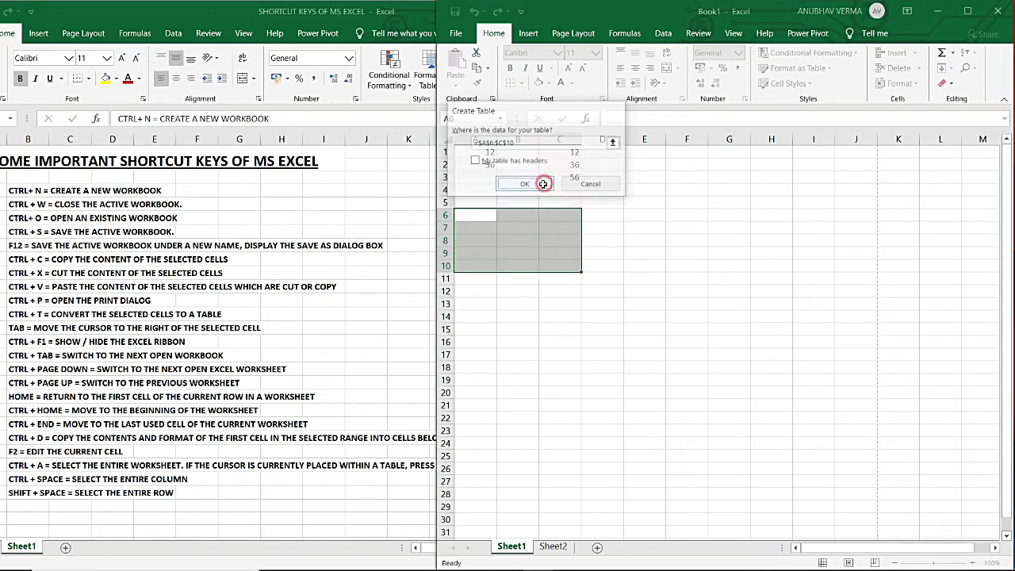
Select the new table's Column1 cells, then move cell by cell along row 3 from A3.
left_click(468, 354)
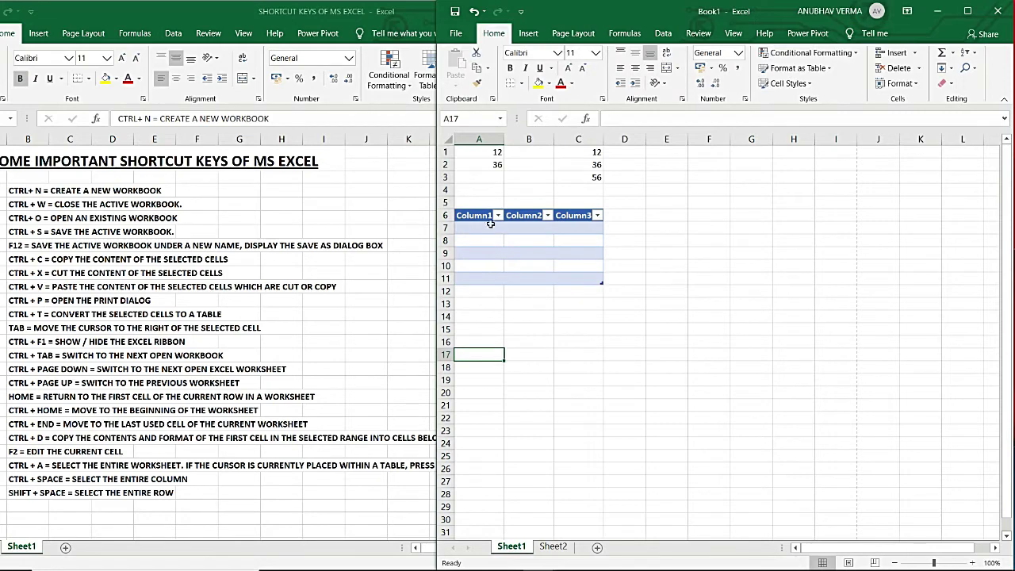
mouse_move(483, 214)
left_mouse_down()
mouse_move(500, 289)
mouse_move(595, 292)
left_mouse_up()
left_click(528, 328)
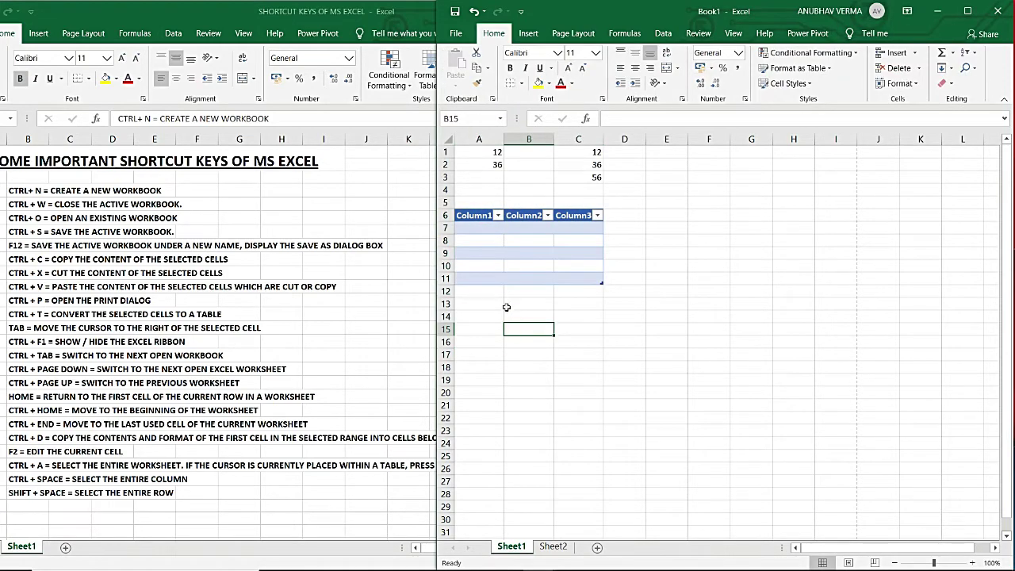
left_click(486, 175)
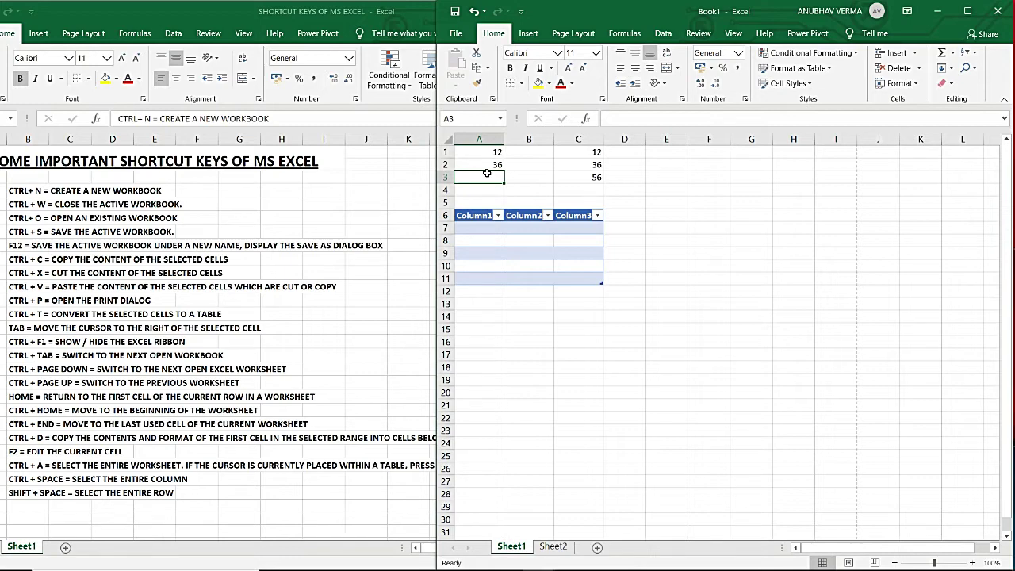
key("Tab")
key("Tab")
key("Tab")
key("Tab")
key("Tab")
key("Tab")
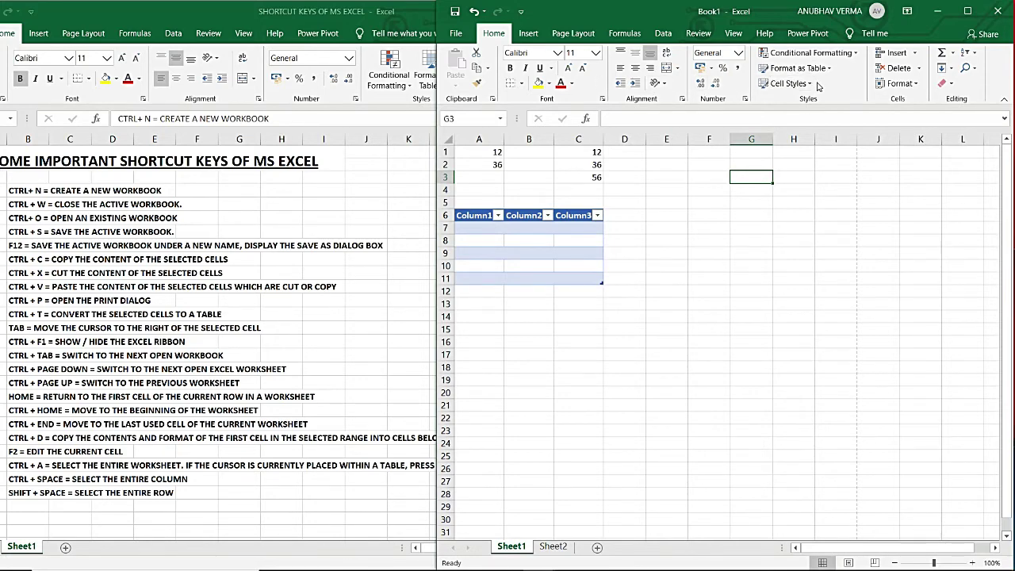
key("ctrl+F1")
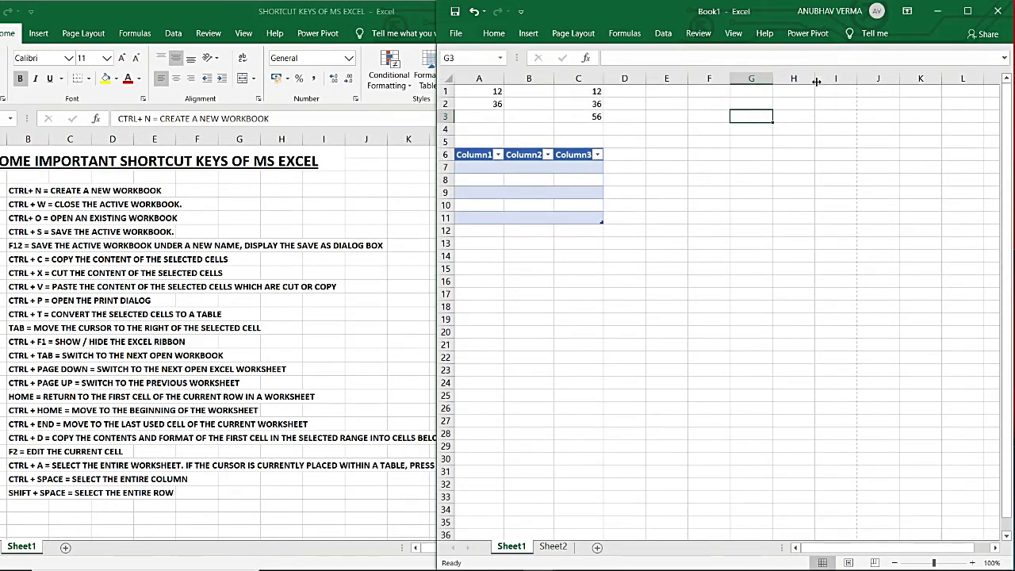
key("ctrl+F1")
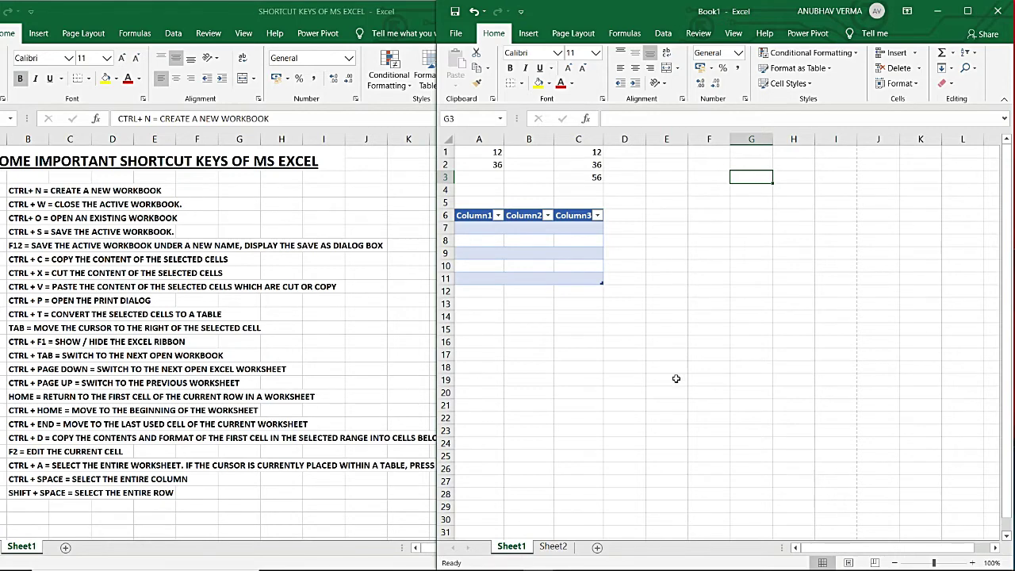
left_click(706, 161)
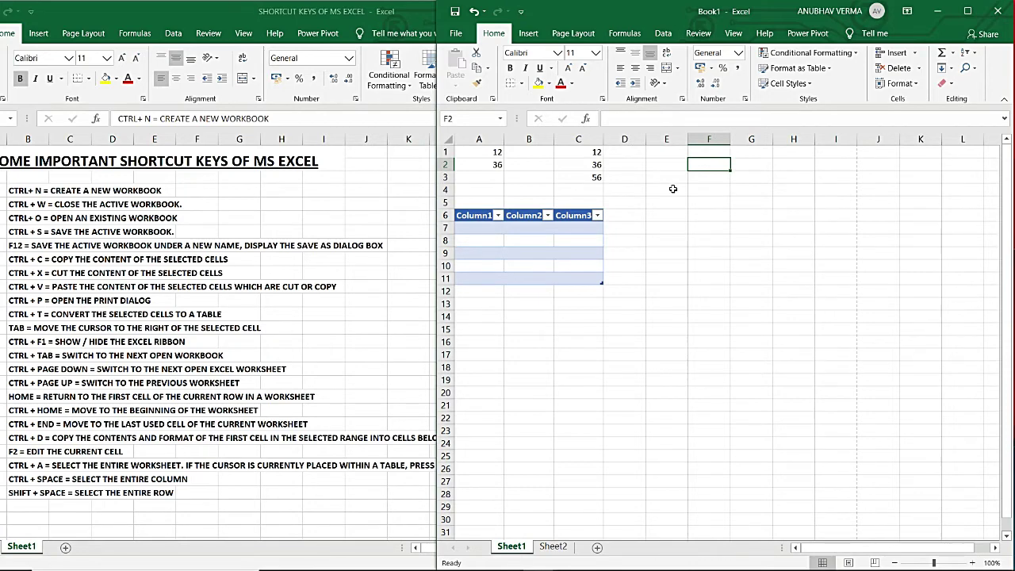
key("ctrl+Tab")
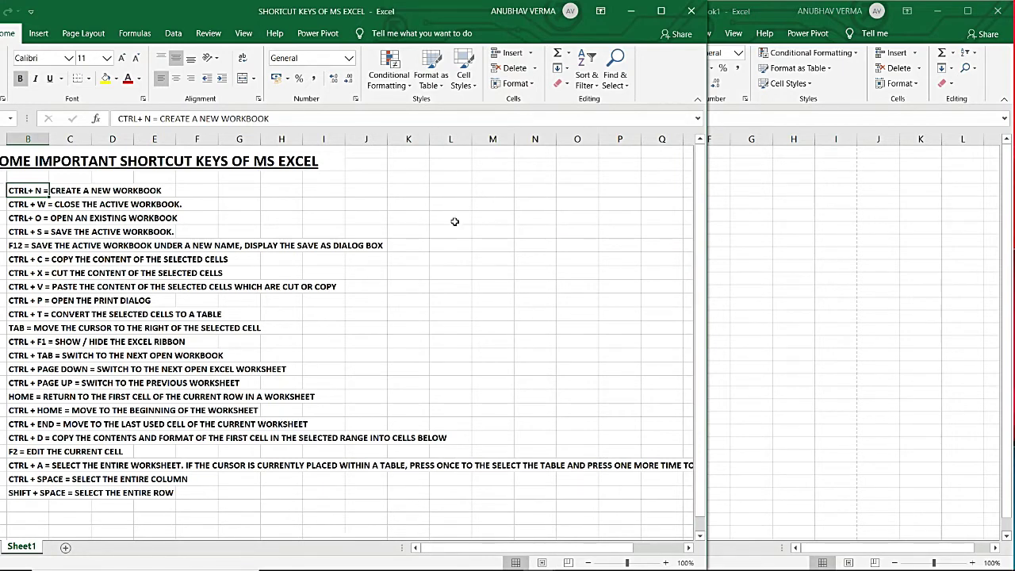
key("ctrl+Tab")
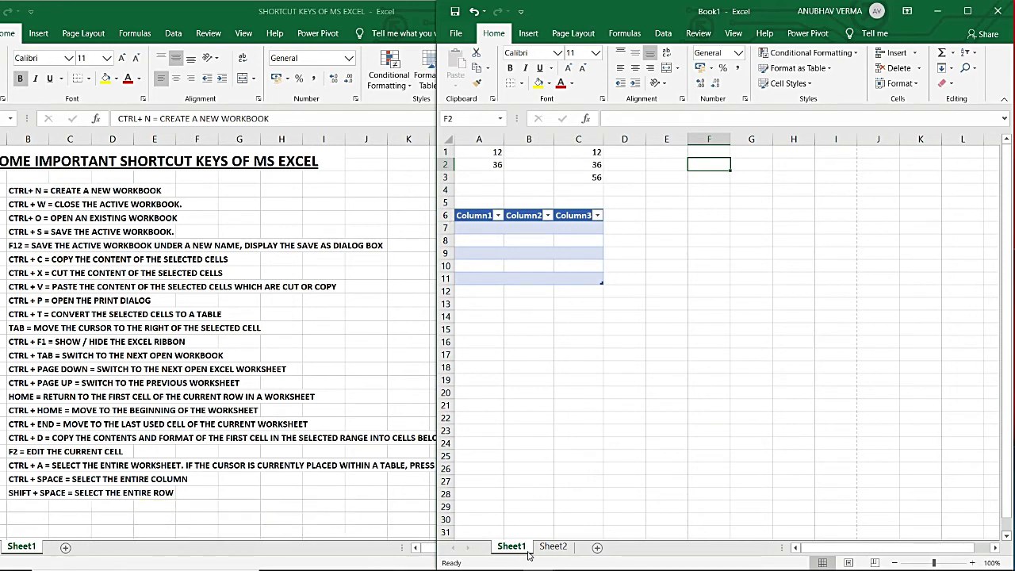
Insert a new blank worksheet, Sheet3, and switch back to Sheet1.
left_click(597, 547)
left_click(508, 549)
key("ctrl+Page_Down")
key("ctrl+Page_Down")
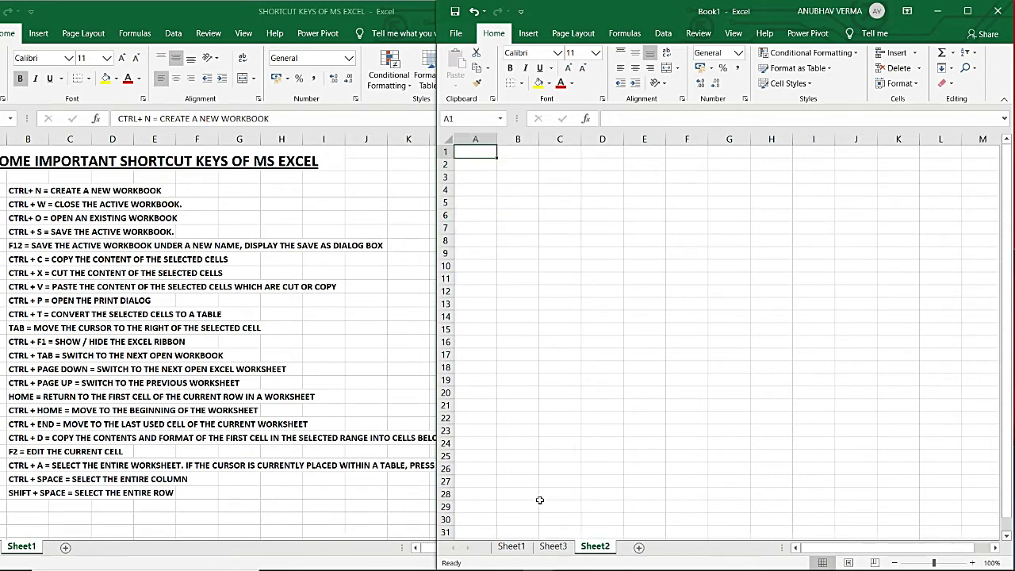
left_click(512, 550)
Cycle through Sheet3 and Sheet2 back to Sheet1, then select cells A22 and L21.
key("ctrl+Page_Down")
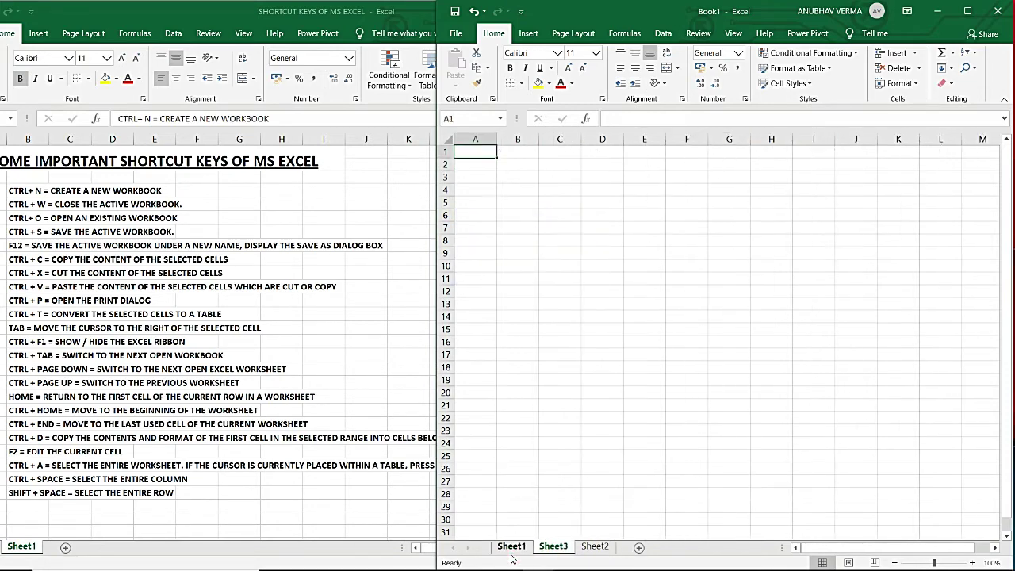
key("ctrl+Page_Down")
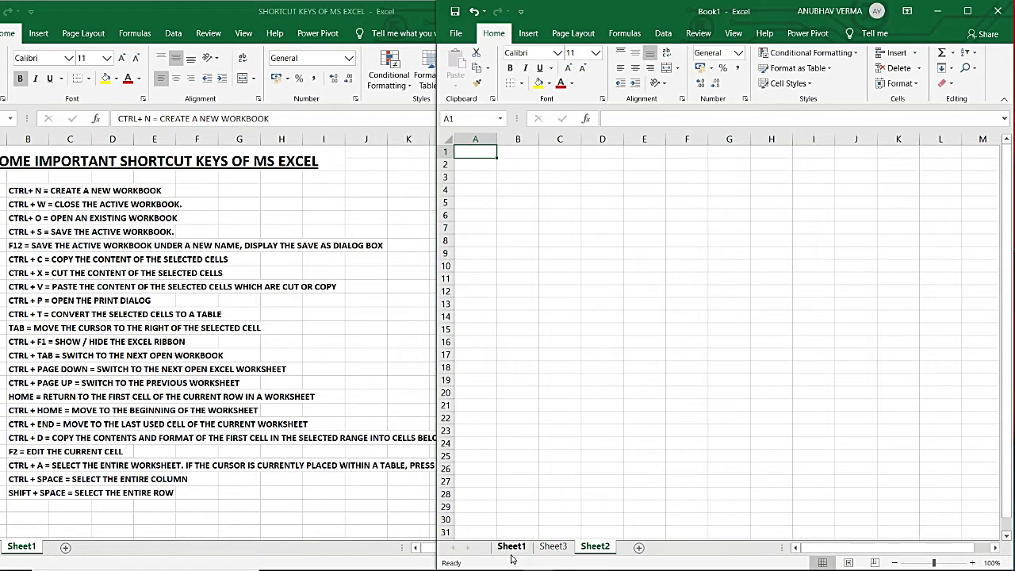
key("ctrl+Page_Up")
key("ctrl+Page_Up")
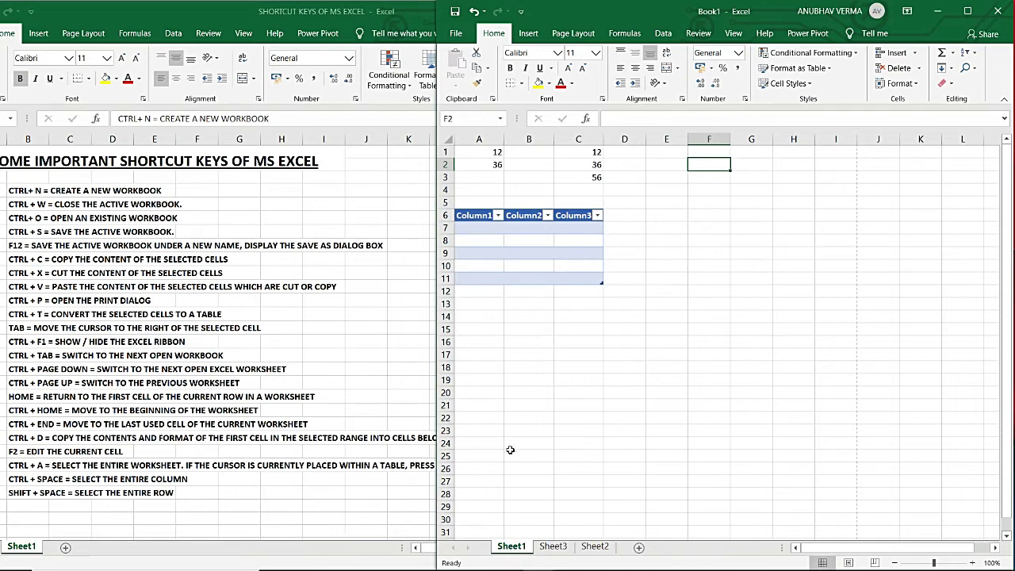
left_click(485, 420)
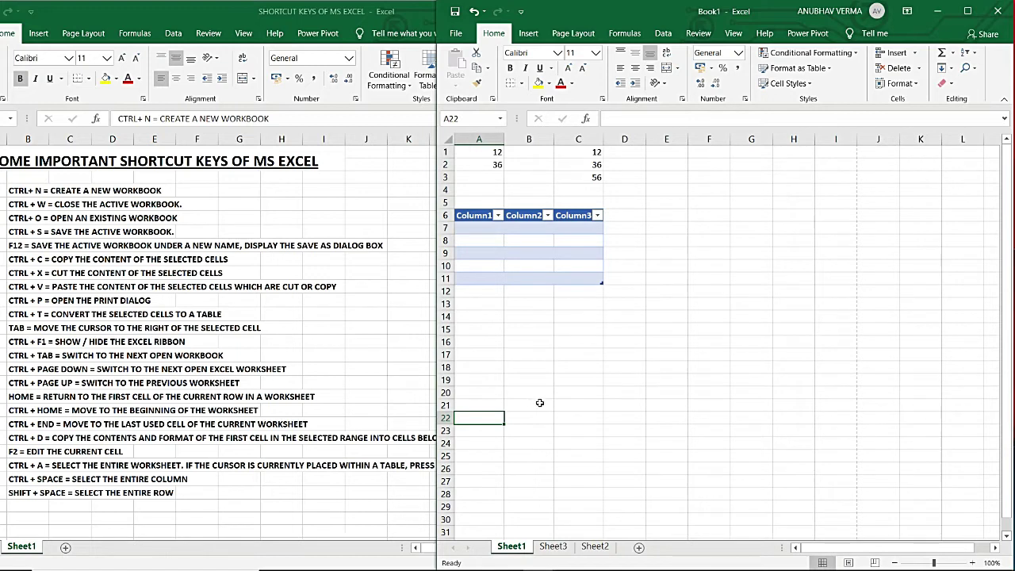
left_click(977, 404)
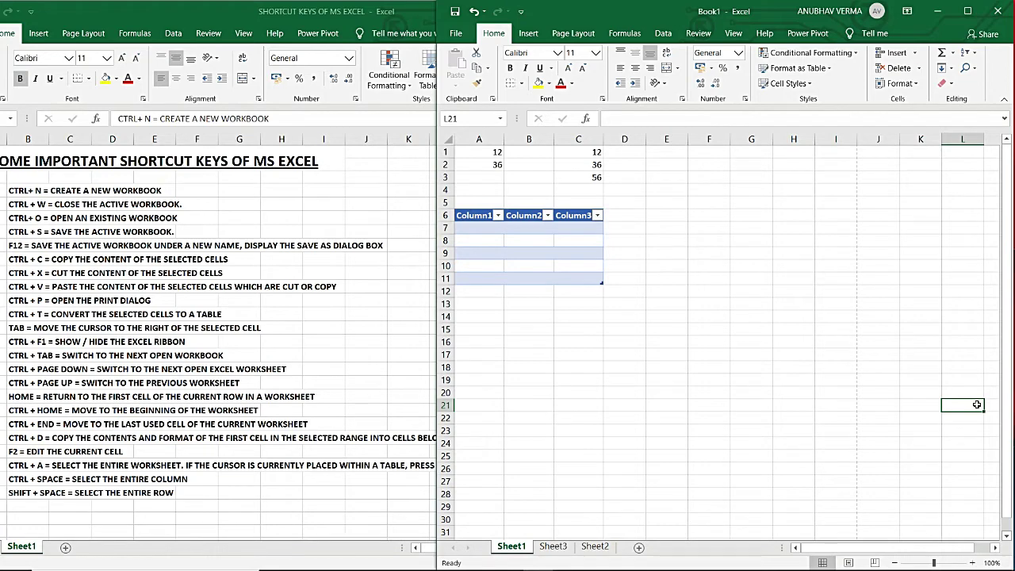
key("Home")
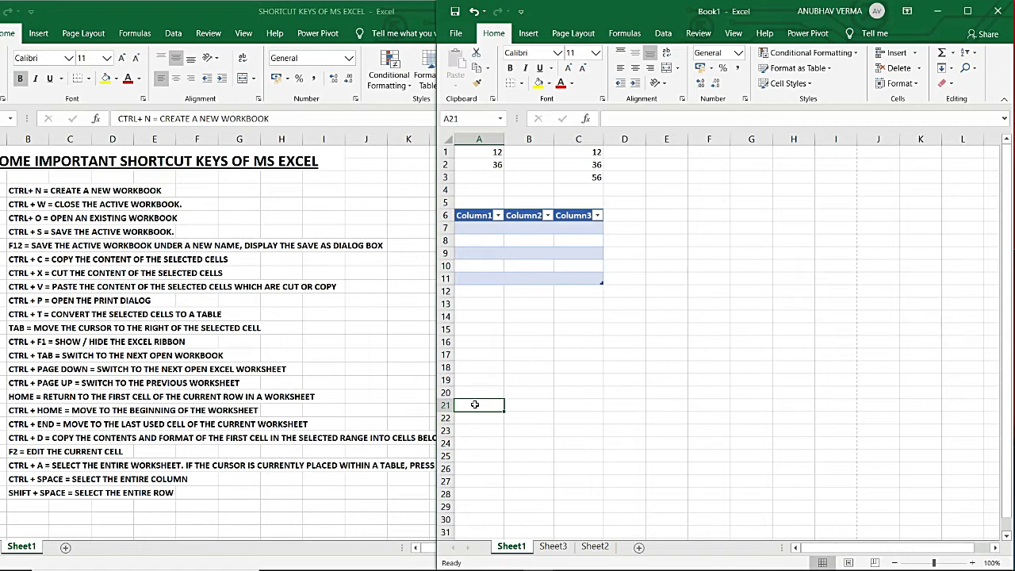
left_click(11, 416)
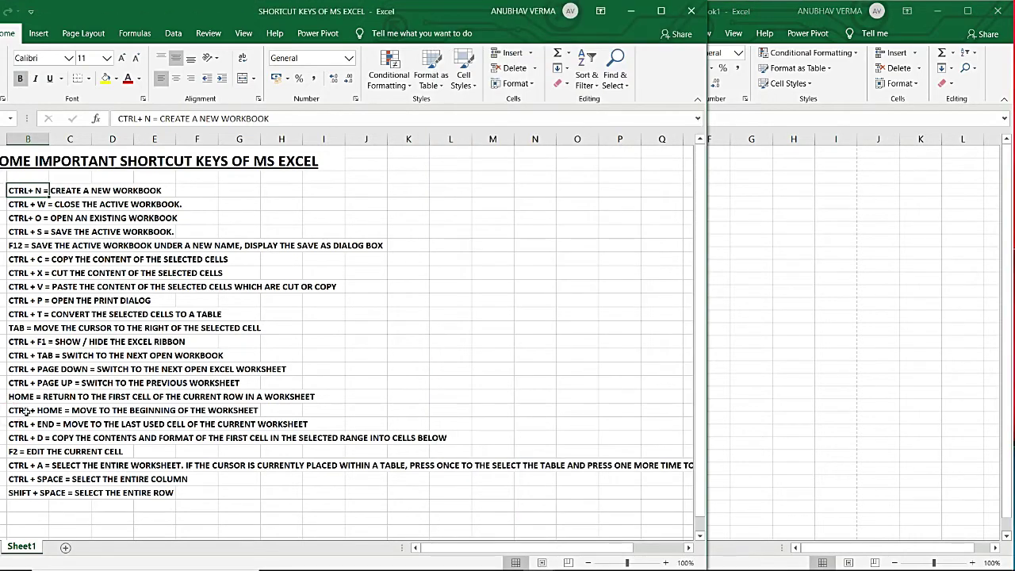
key("ctrl+Tab")
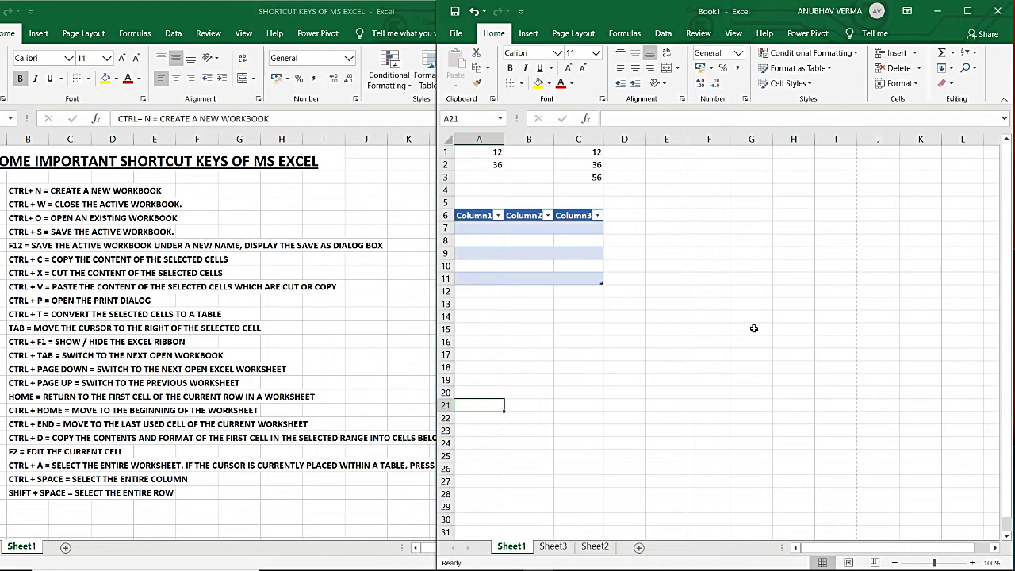
key("ctrl+Home")
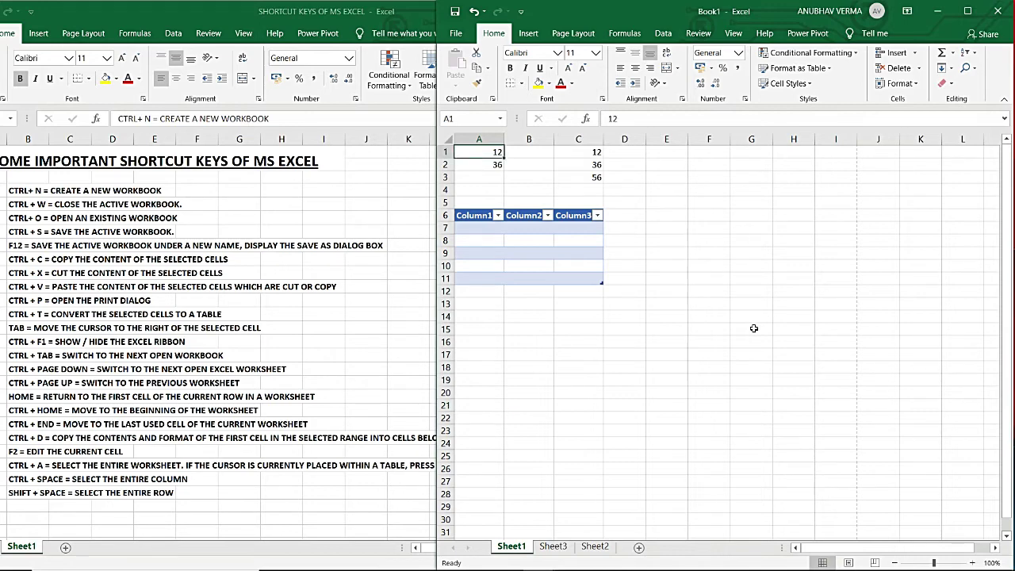
left_click(753, 327)
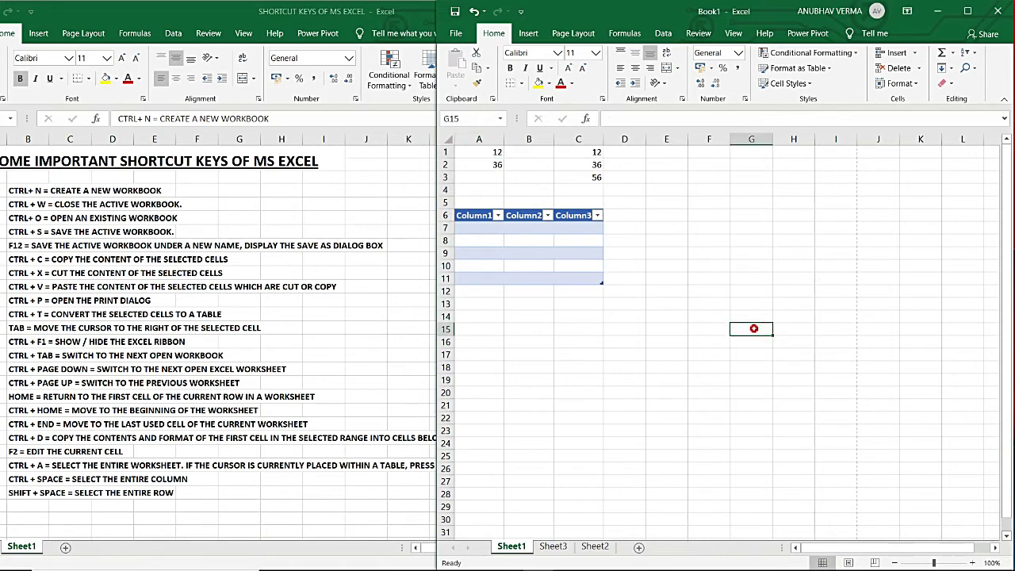
left_click(833, 464)
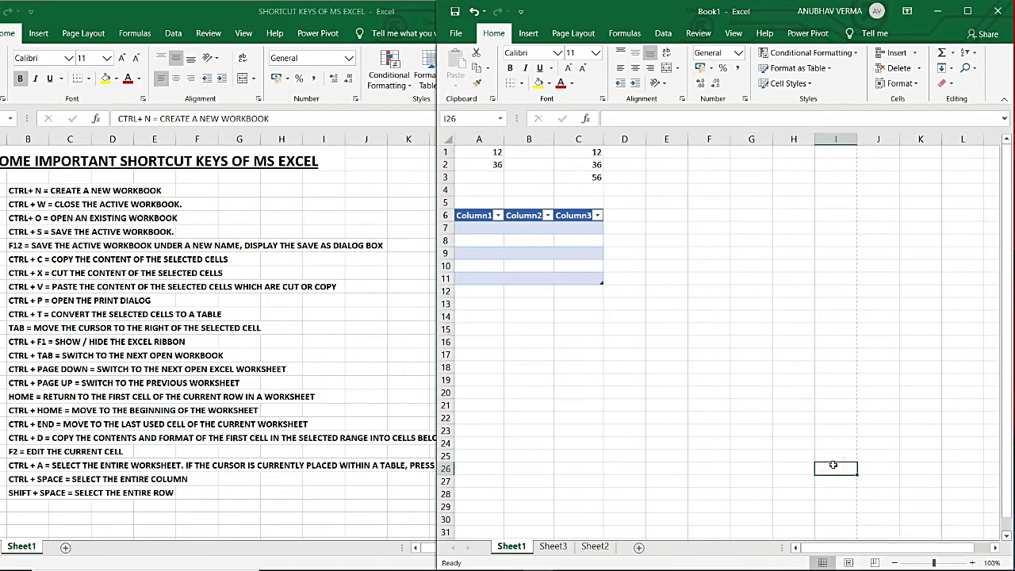
key("ctrl+Home")
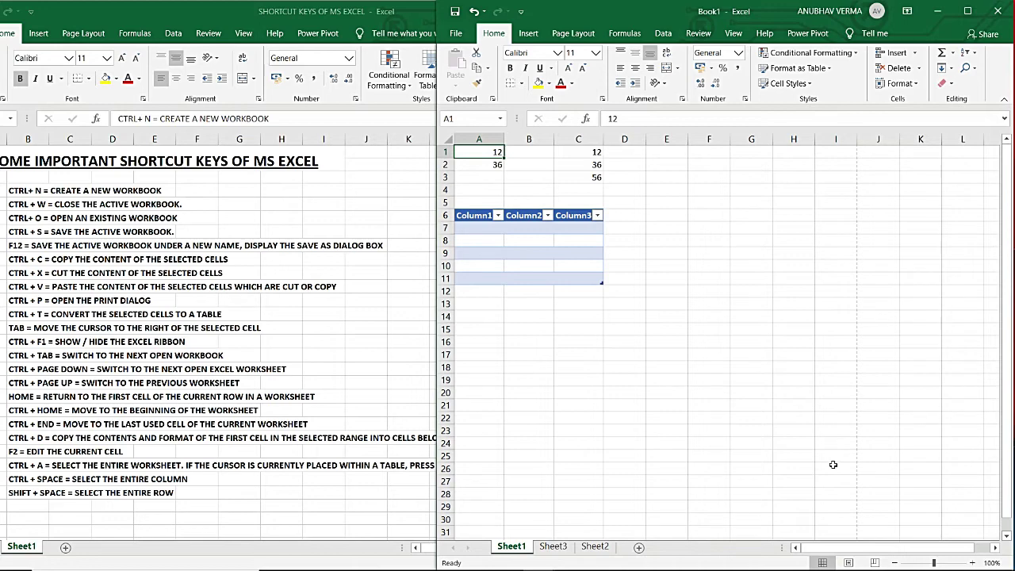
key("ctrl+End")
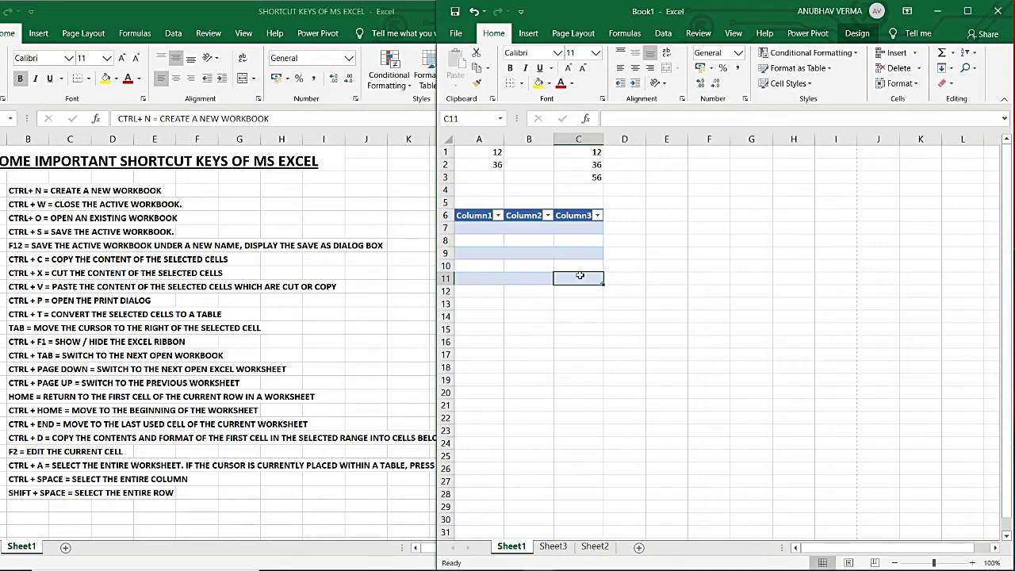
left_click(962, 489)
key("ctrl+End")
left_click_drag(584, 149, 581, 199)
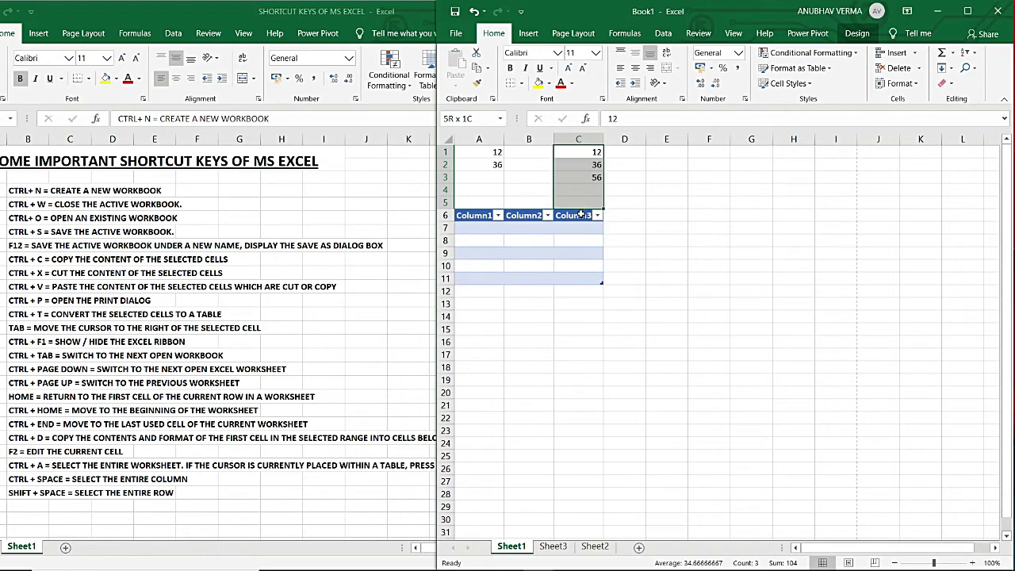
left_click_drag(582, 199, 580, 276)
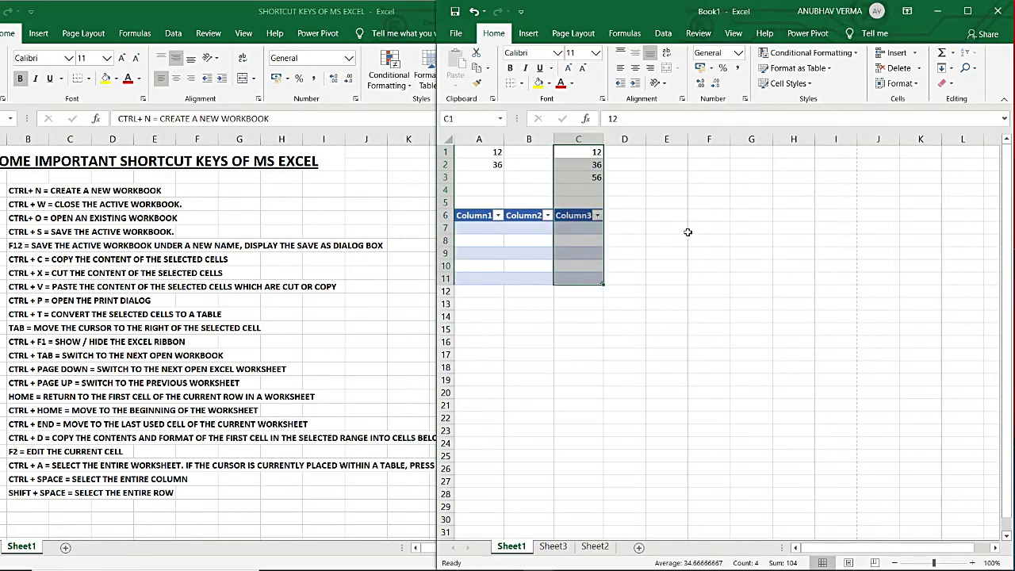
key("ctrl+d")
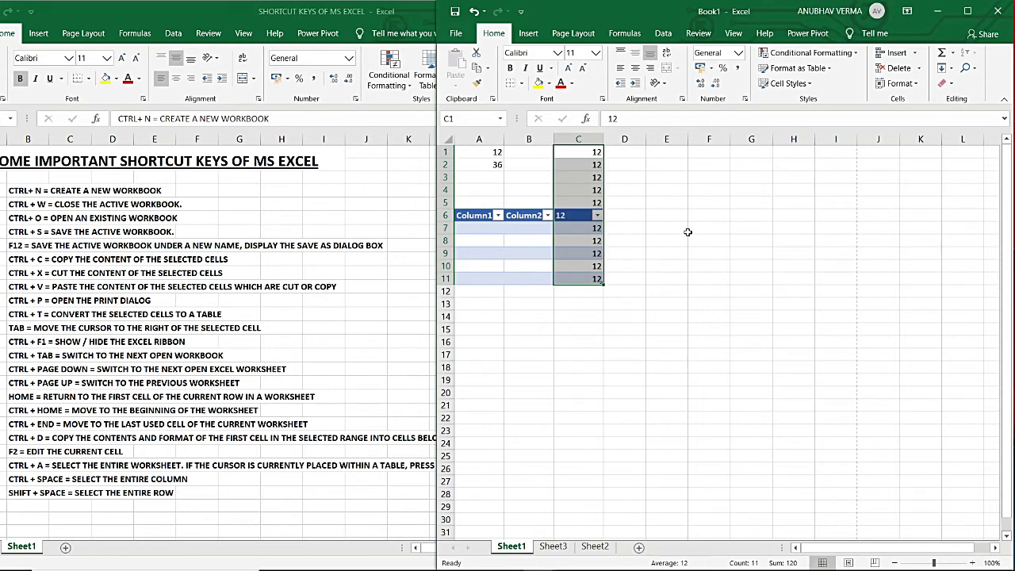
left_click(588, 155)
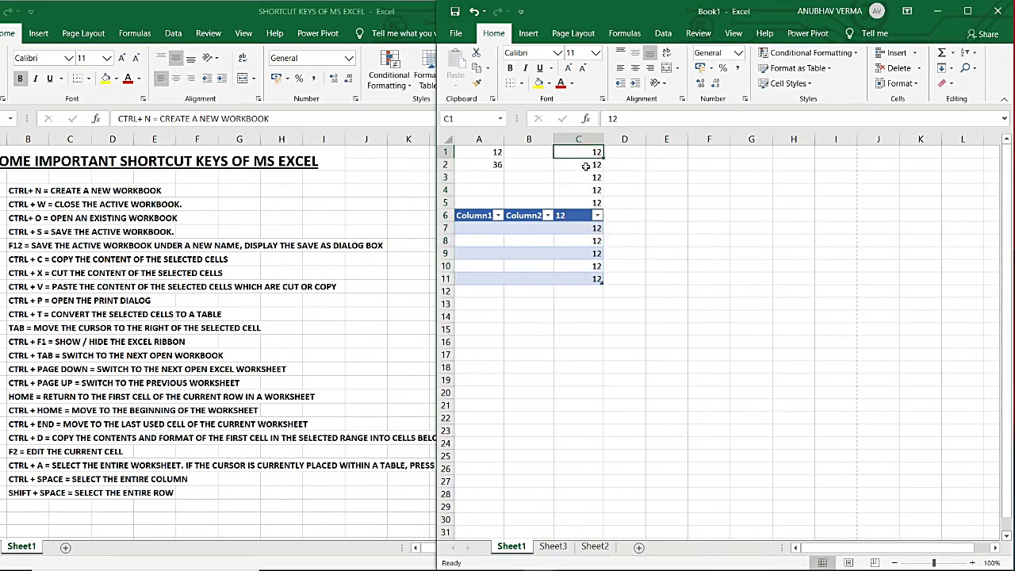
left_click_drag(587, 164, 585, 294)
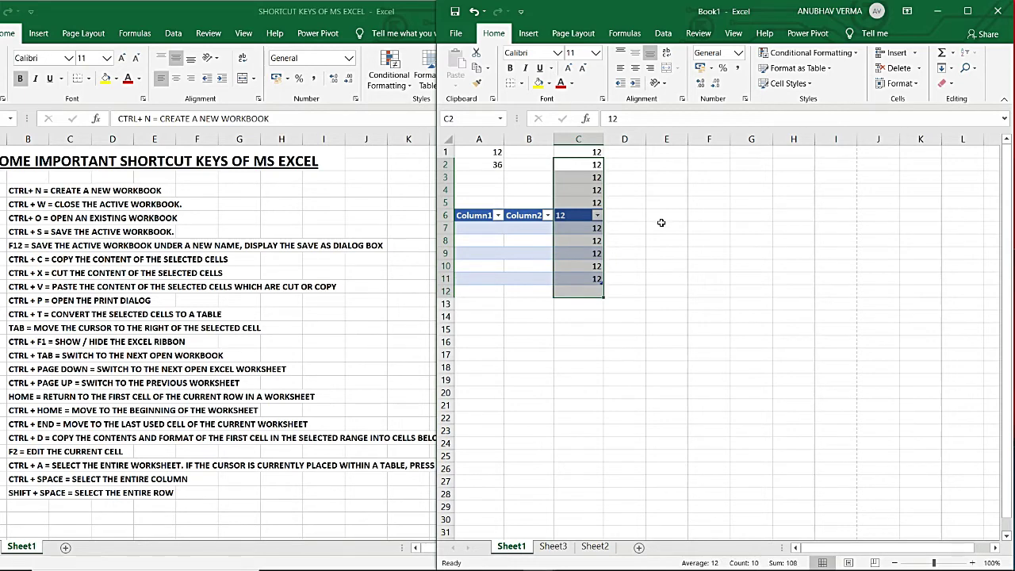
key("ctrl+z")
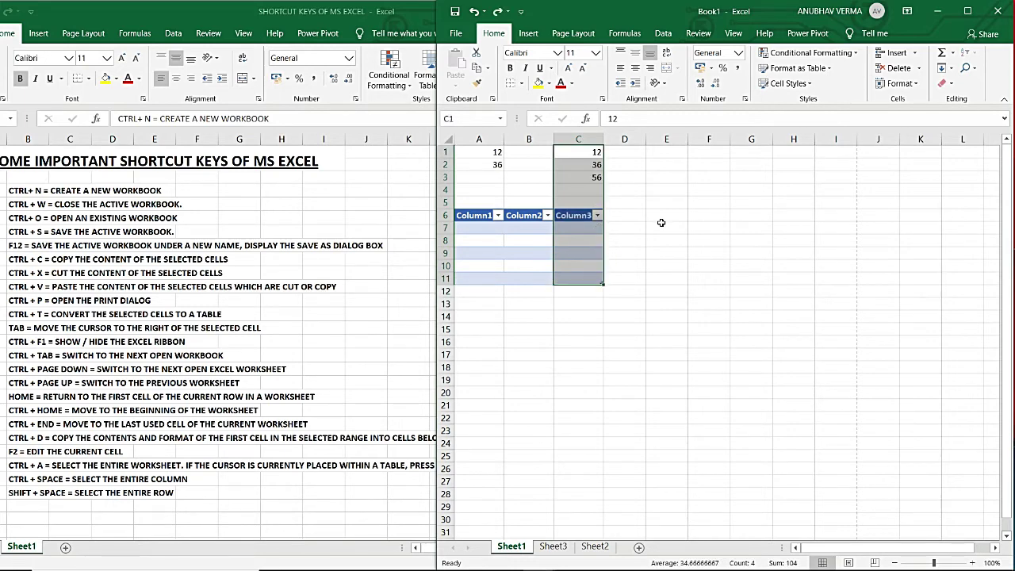
left_click(662, 217)
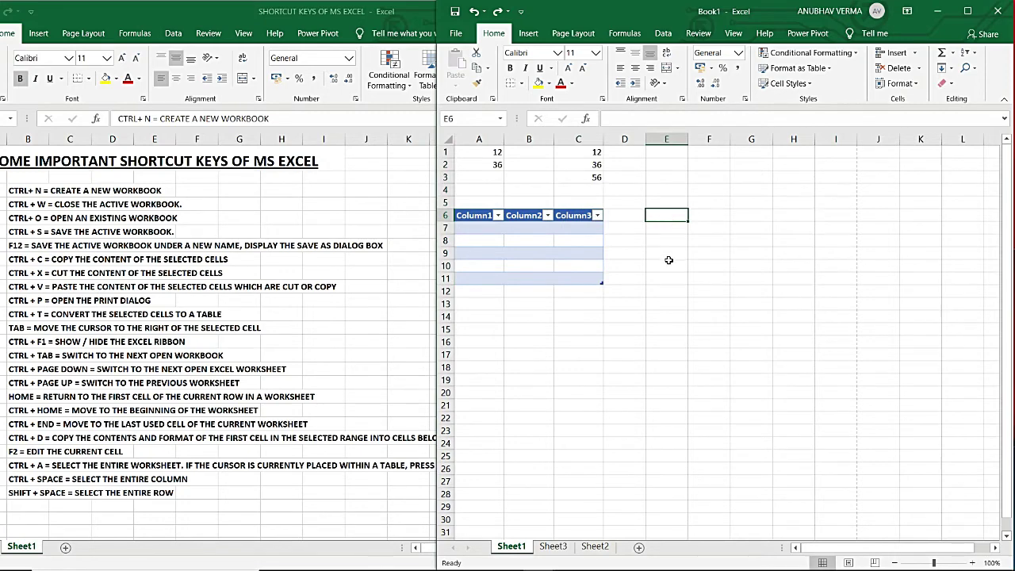
left_click(596, 167)
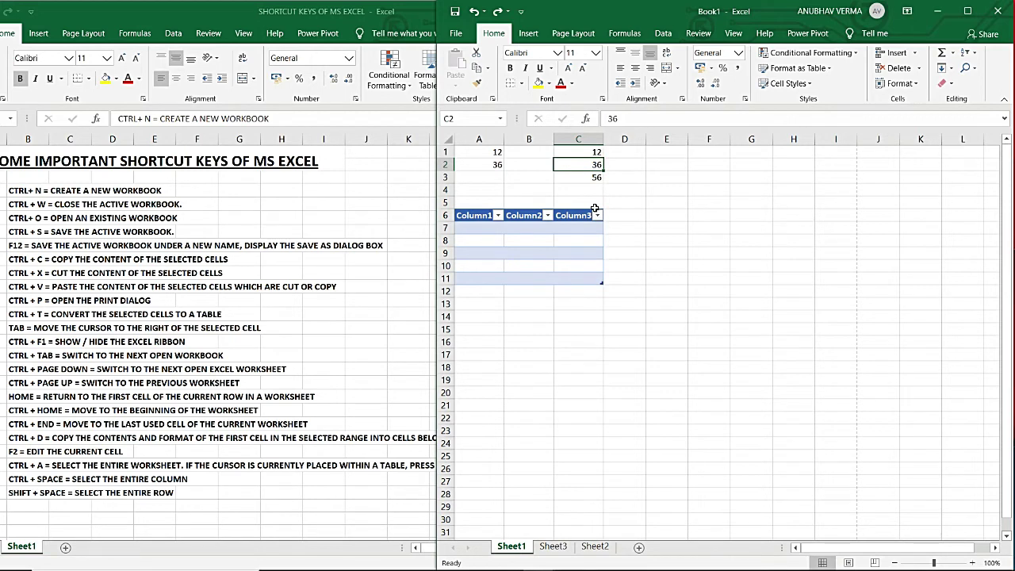
Edit C2 with F2 to change 36 into 360.
key("F2")
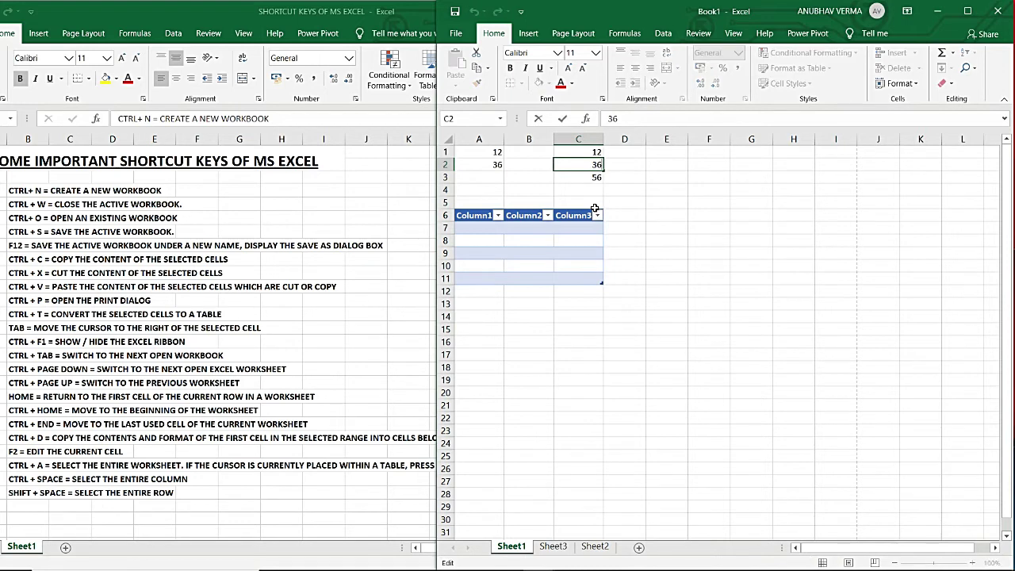
type("0")
key("Return")
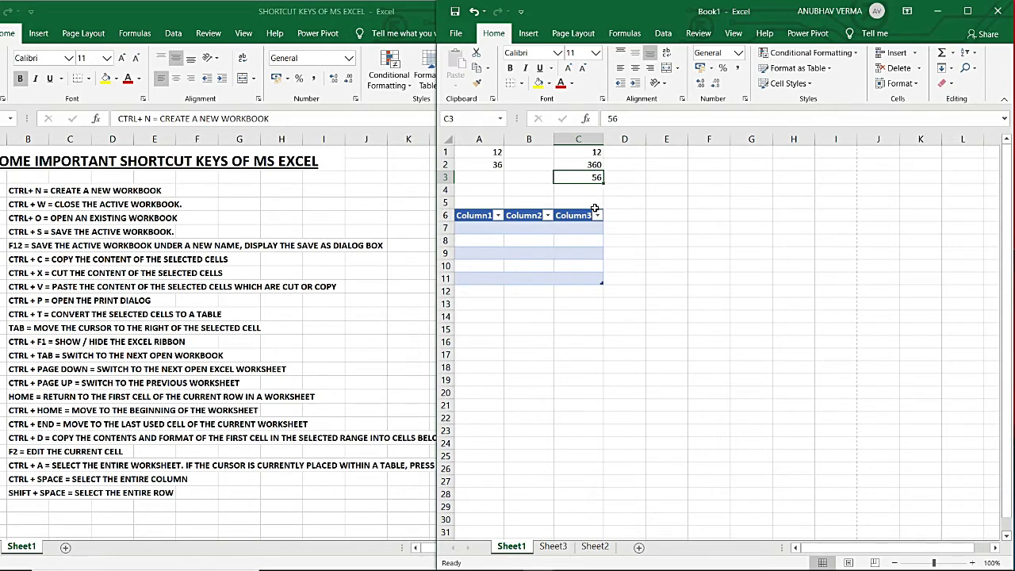
Type UNIFRM in C3, correct it to UNIFORM, then select the entire worksheet.
type("U")
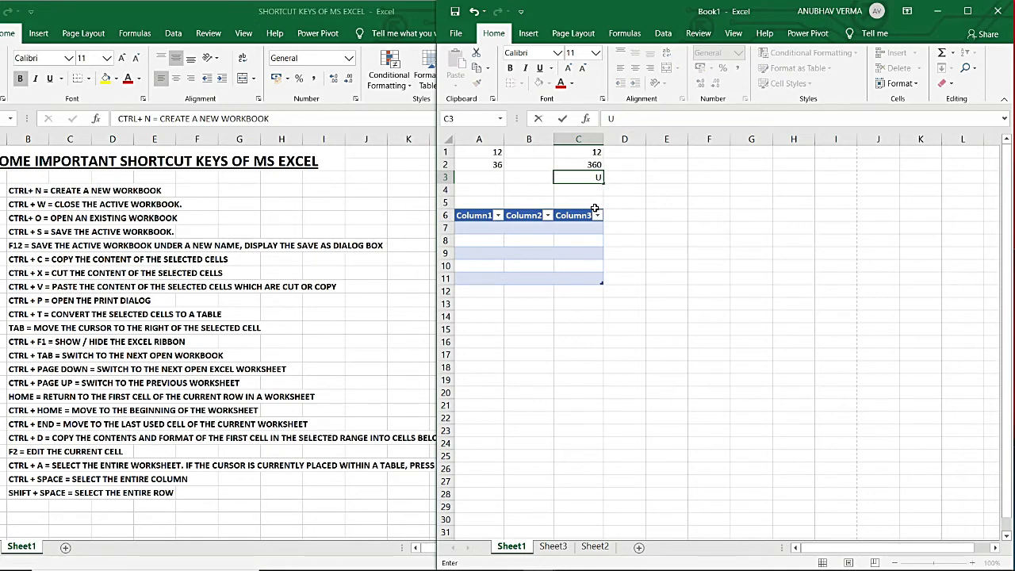
type("N")
type("IFR")
type("M")
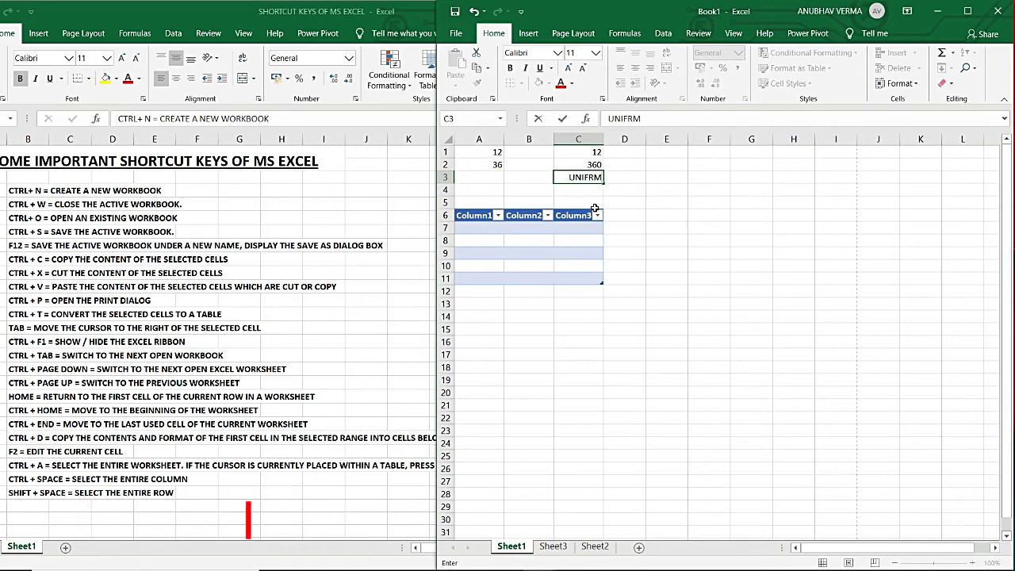
key("Return")
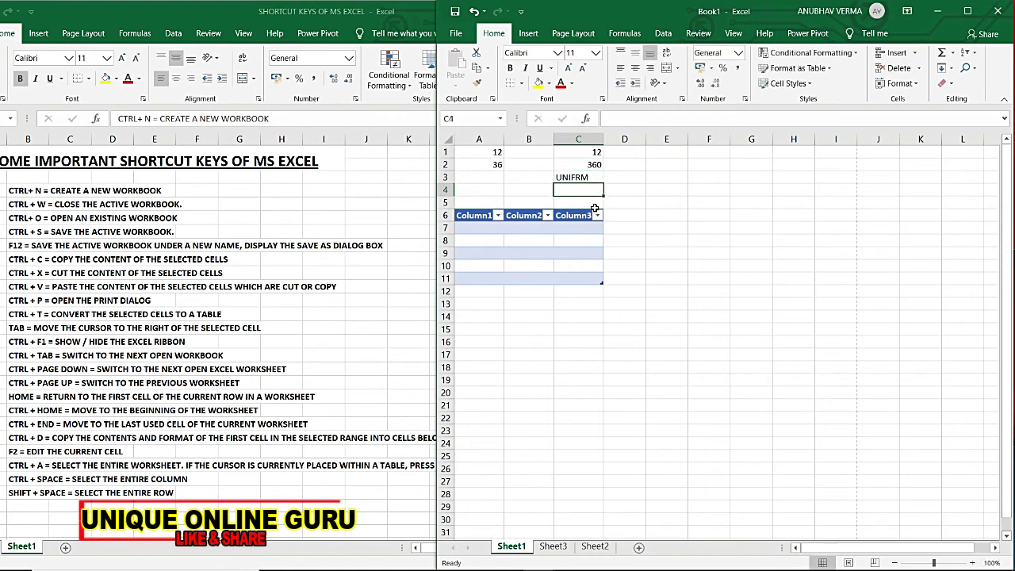
key("Up")
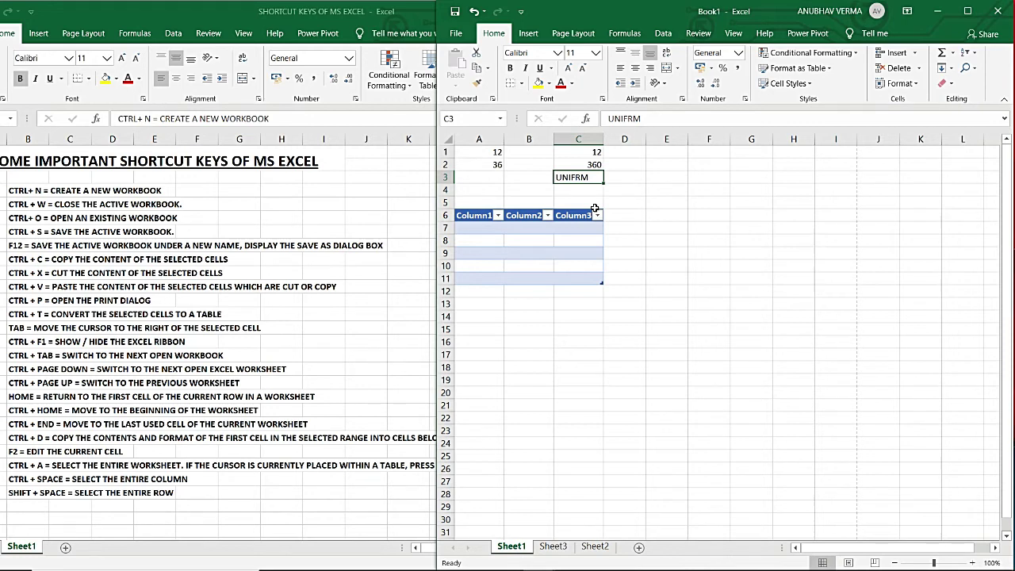
key("F2")
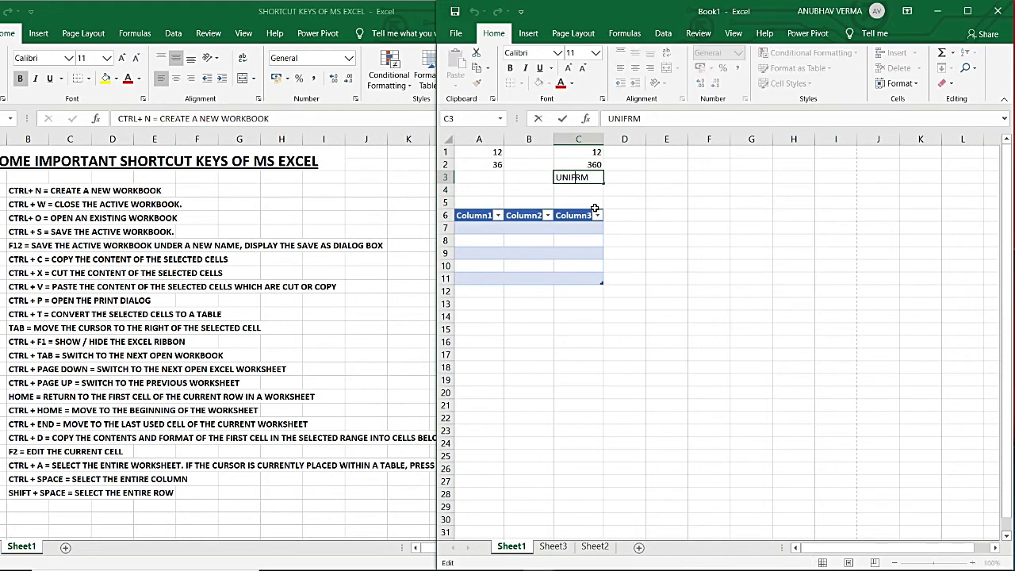
type("O")
key("Return")
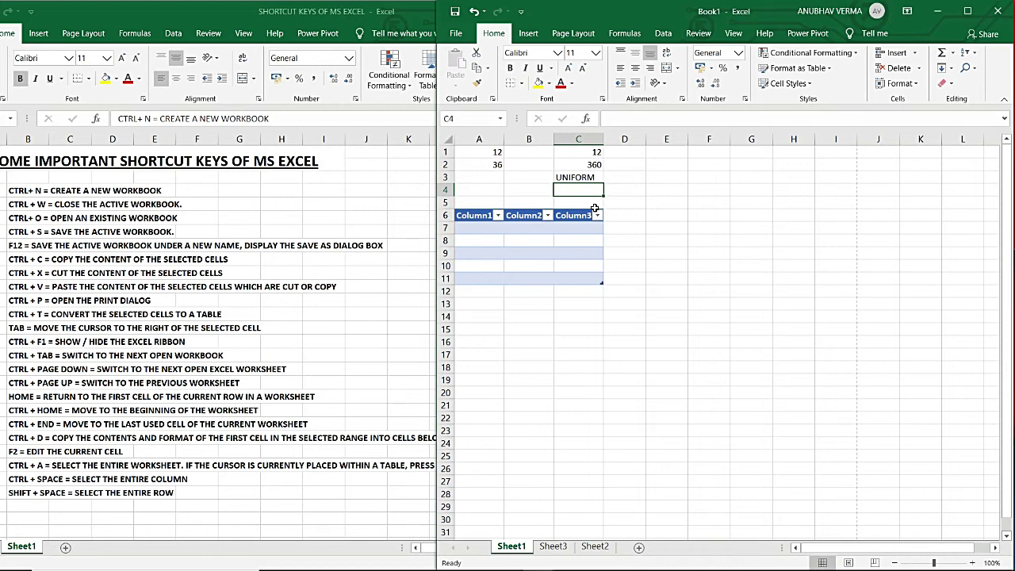
key("ctrl+a")
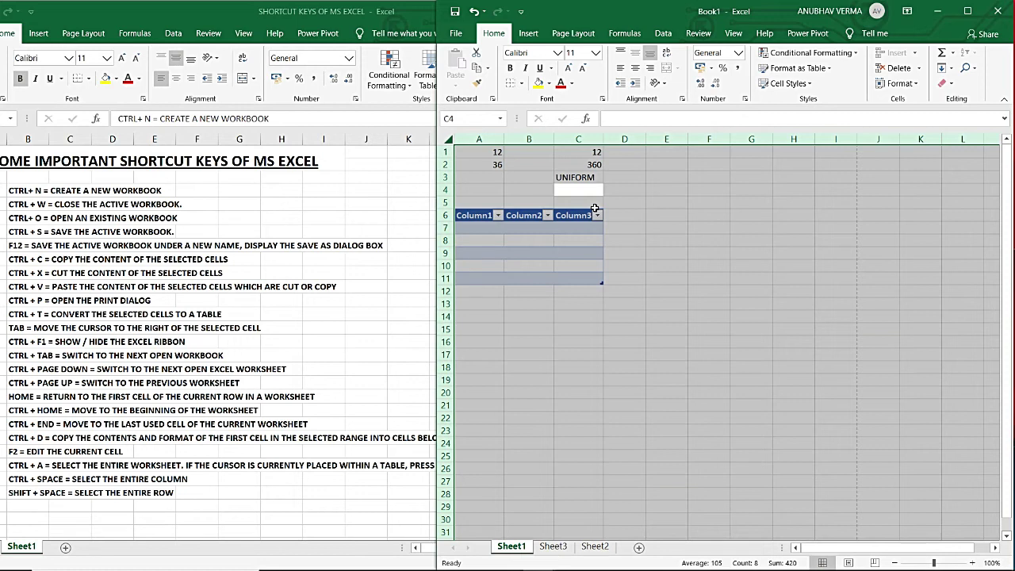
left_click(595, 209)
left_click(637, 174)
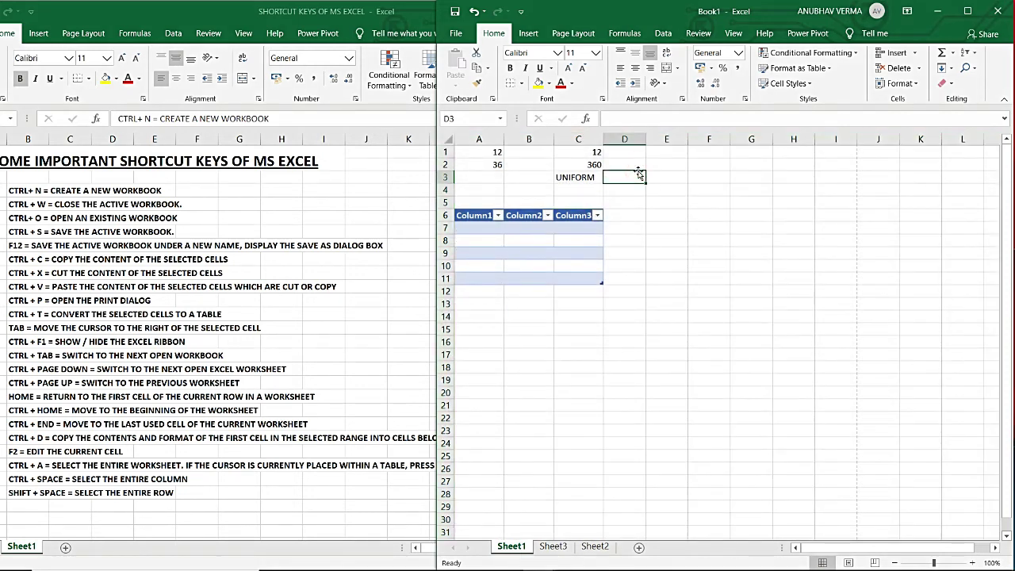
key("ctrl+a")
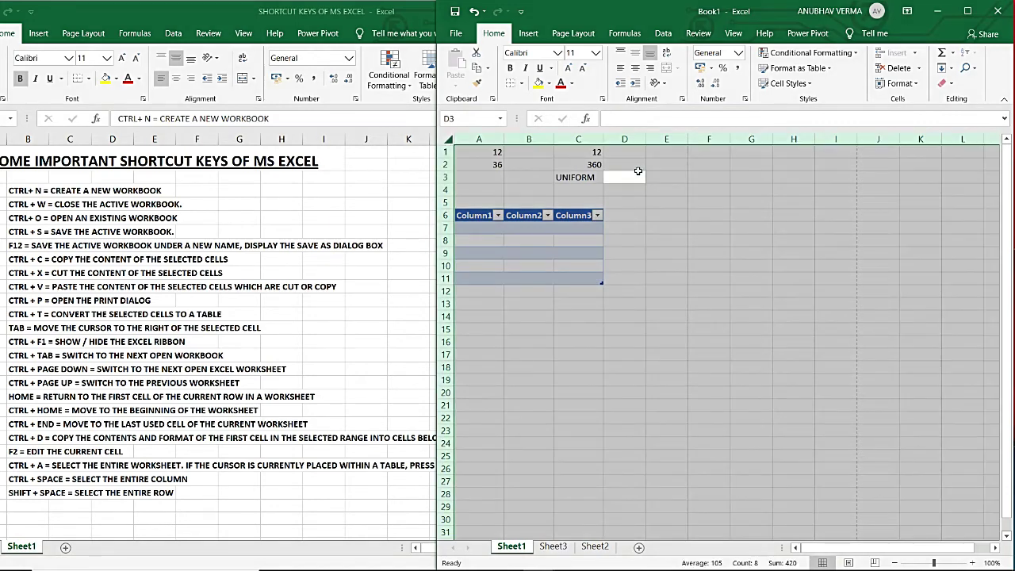
left_click(638, 171)
left_click(498, 153)
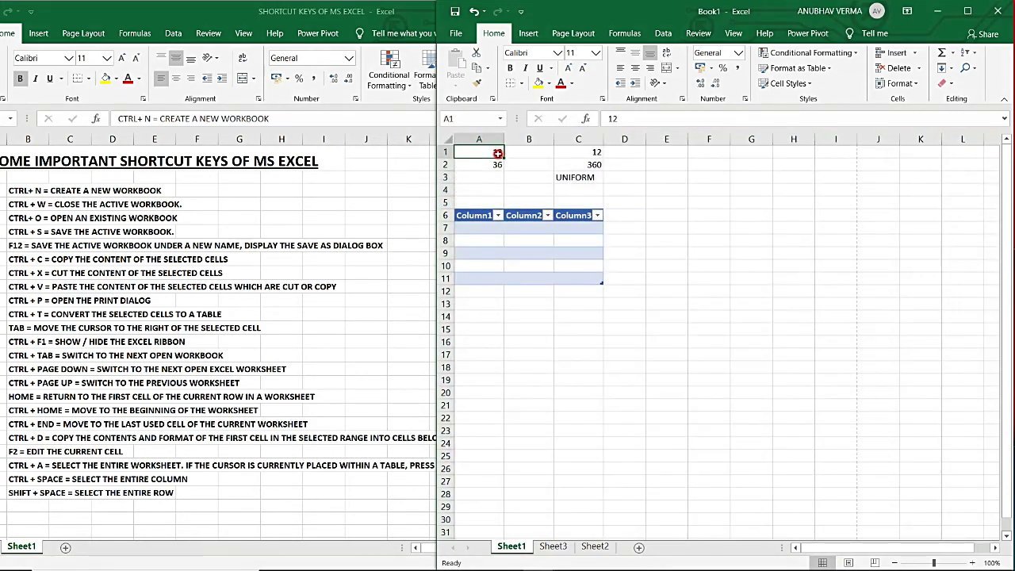
key("shift+Down")
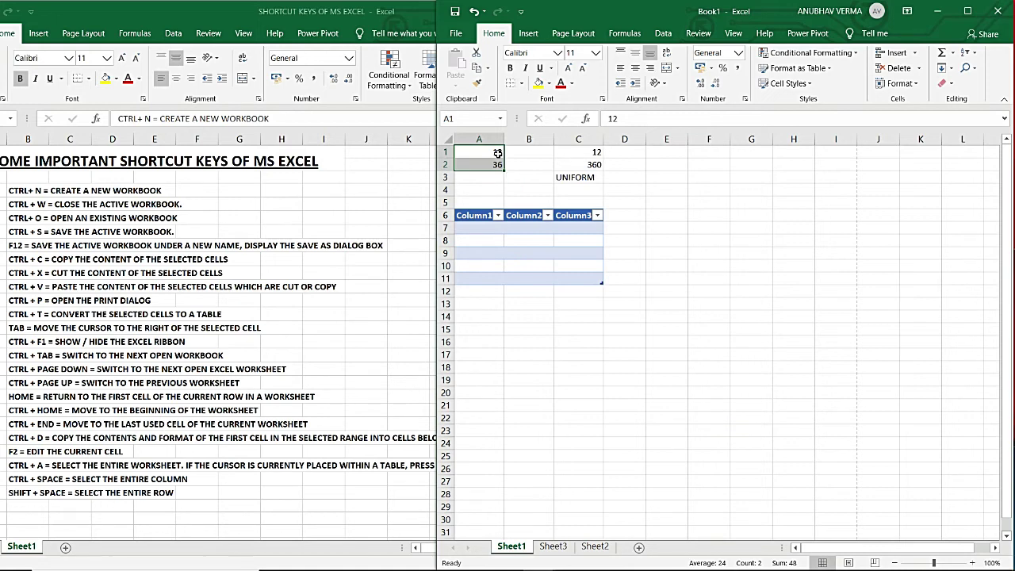
key("ctrl+a")
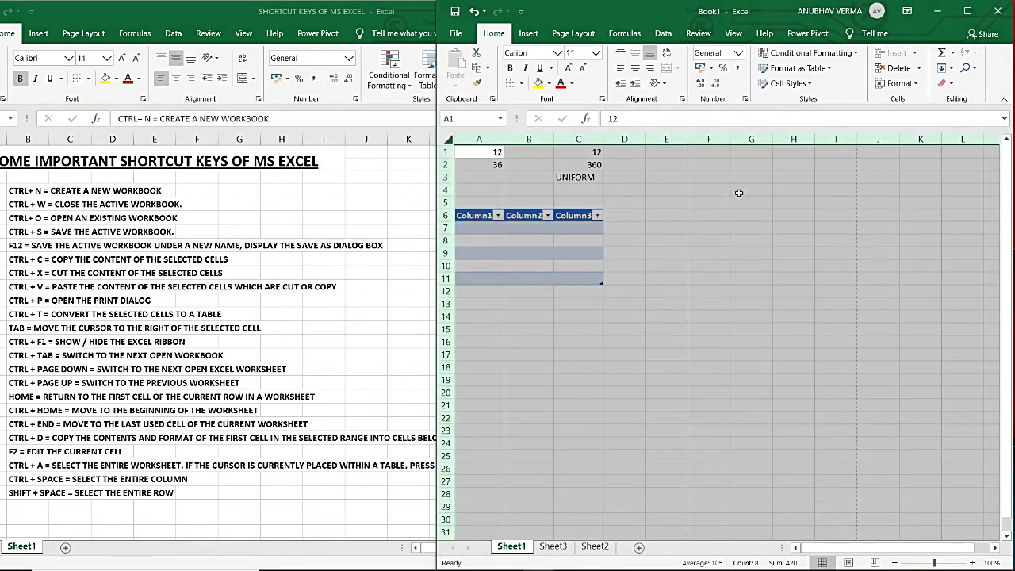
left_click(737, 194)
left_click(603, 154)
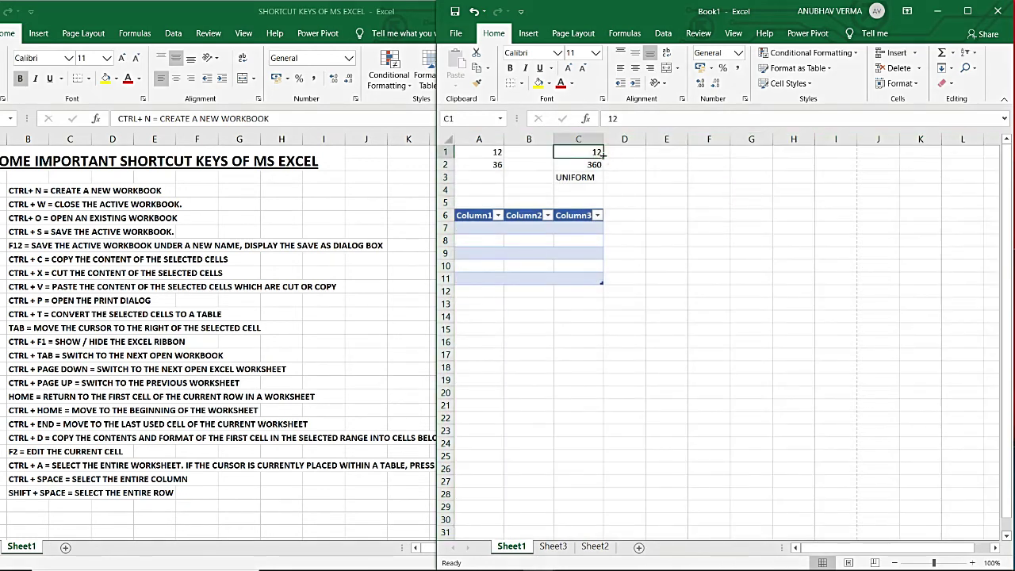
key("ctrl+shift+Down")
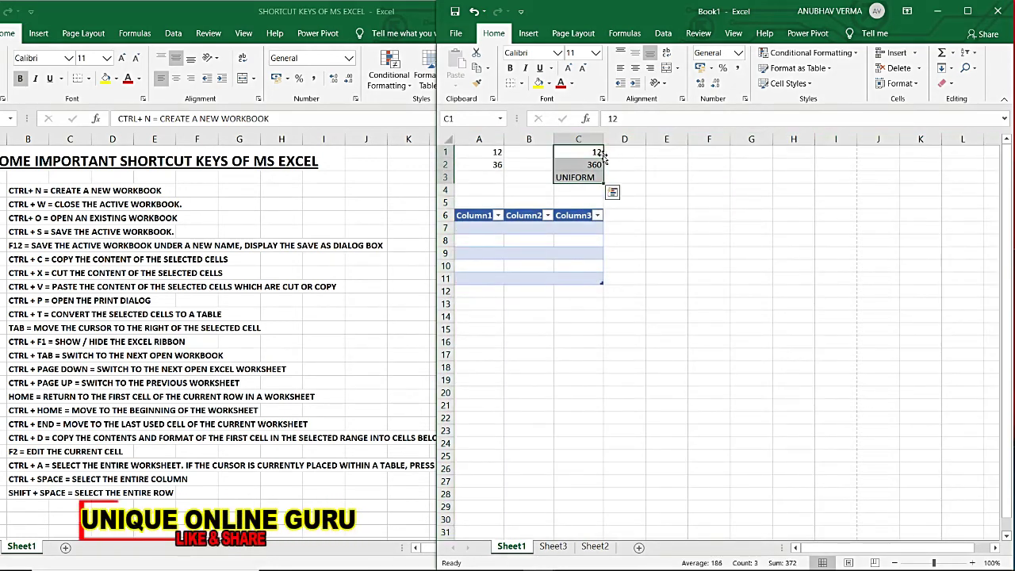
left_click(500, 152)
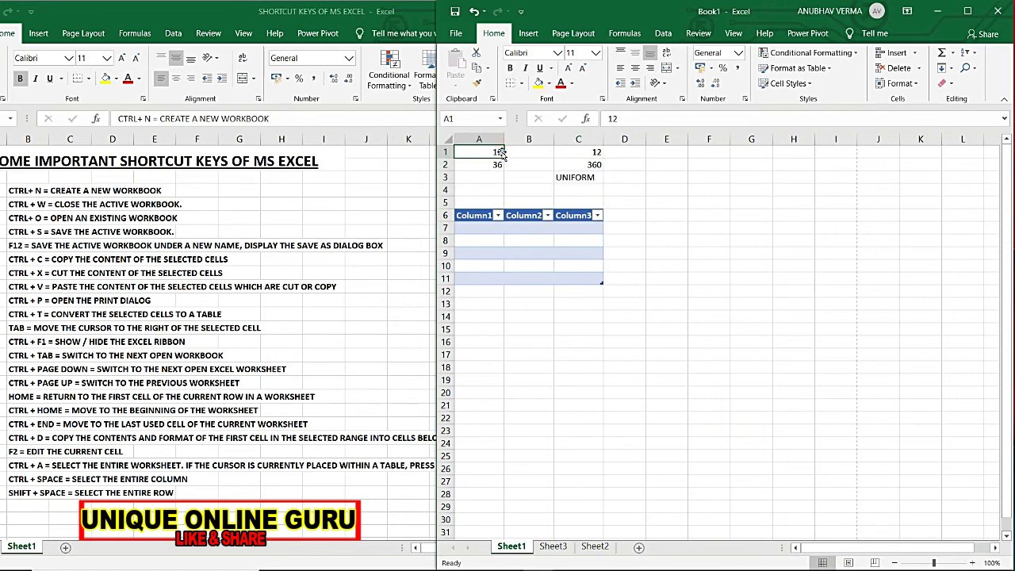
key("ctrl+shift+Down")
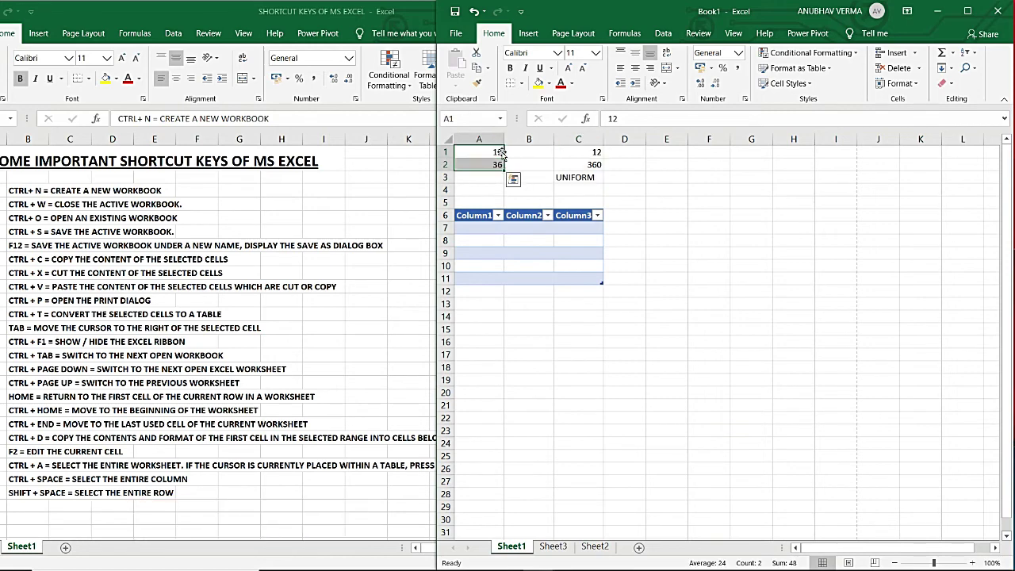
left_click(567, 154)
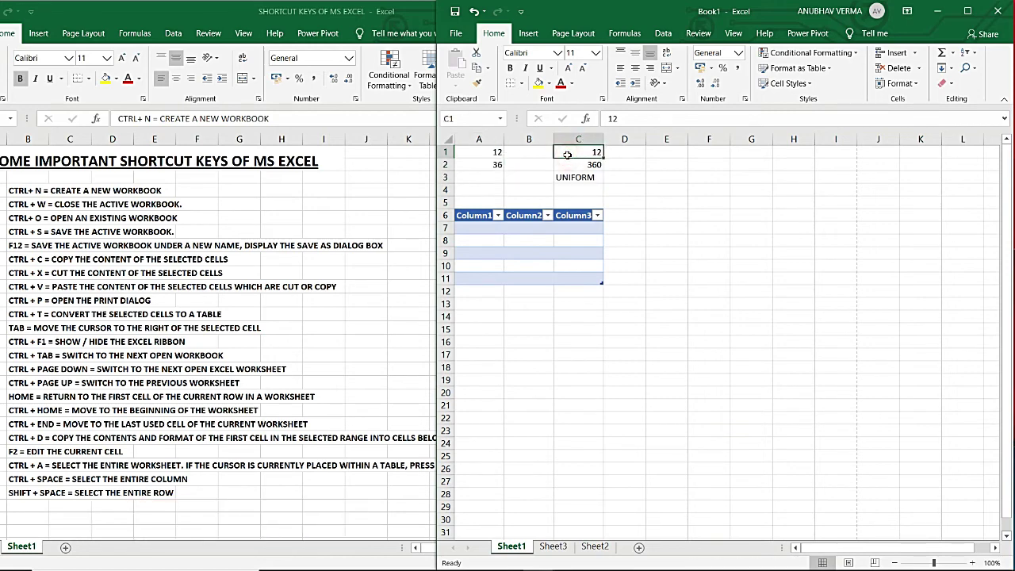
key("ctrl+shift+Down")
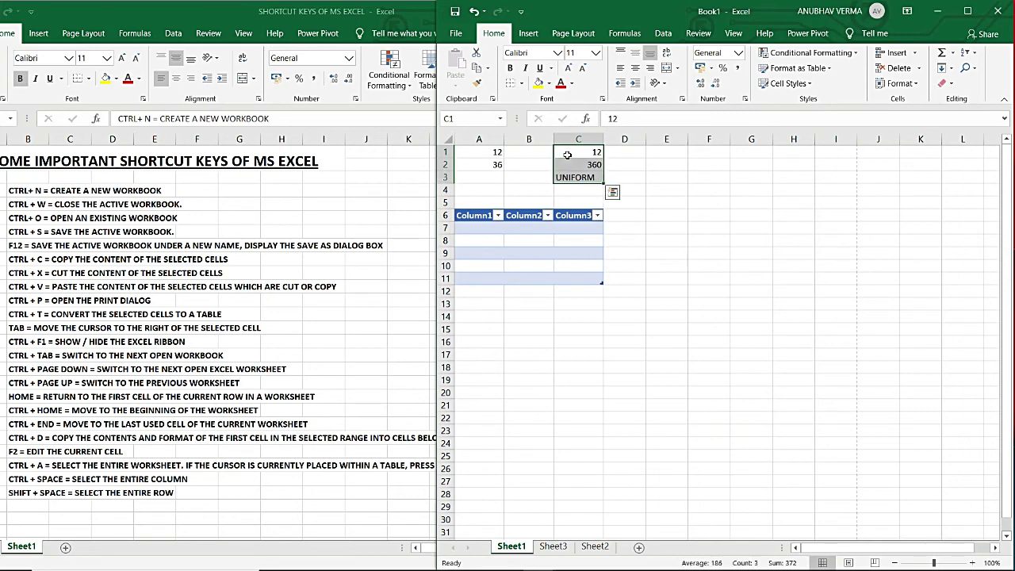
key("ctrl+a")
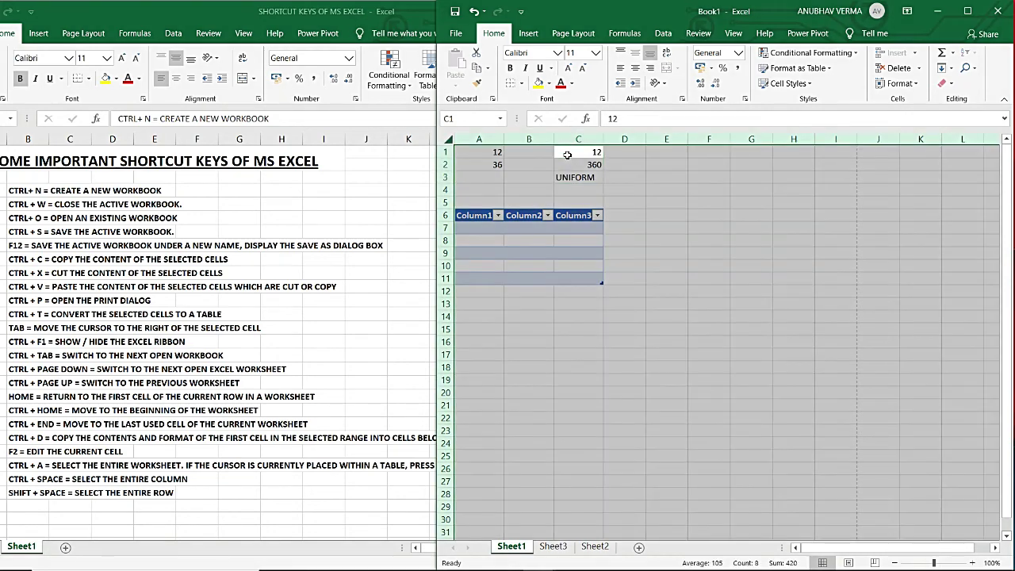
left_click(568, 154)
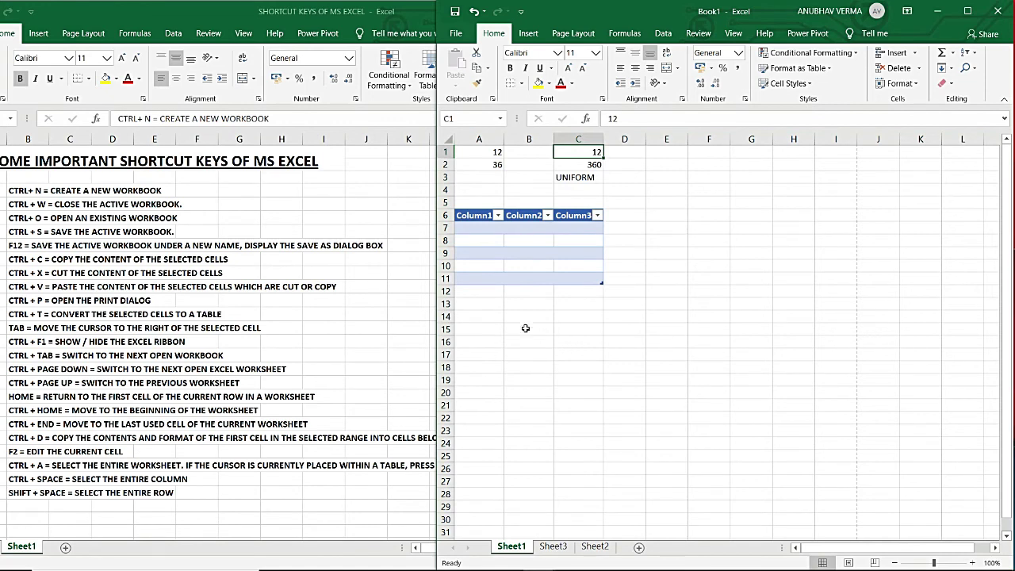
left_click(466, 305)
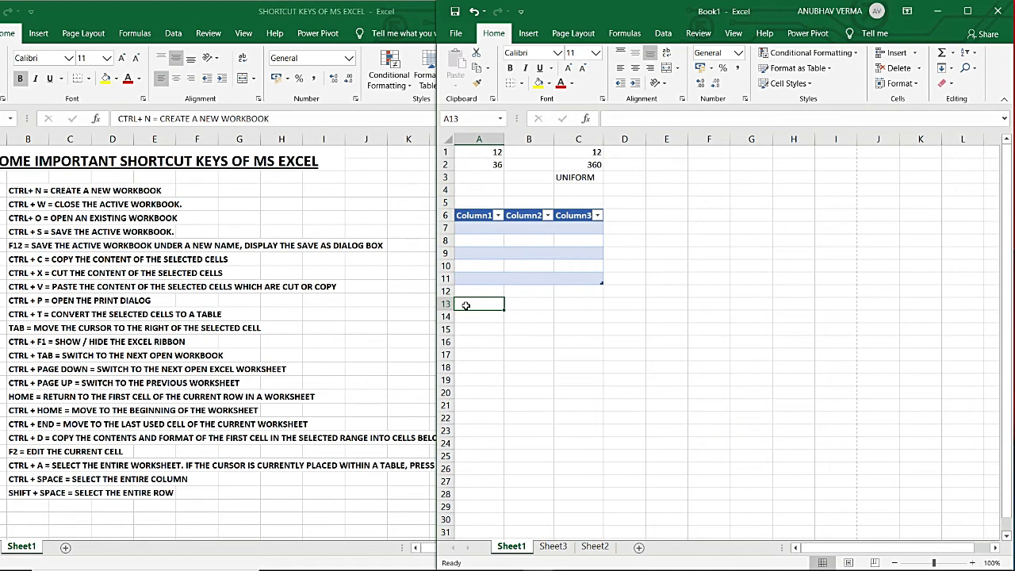
key("ctrl+space")
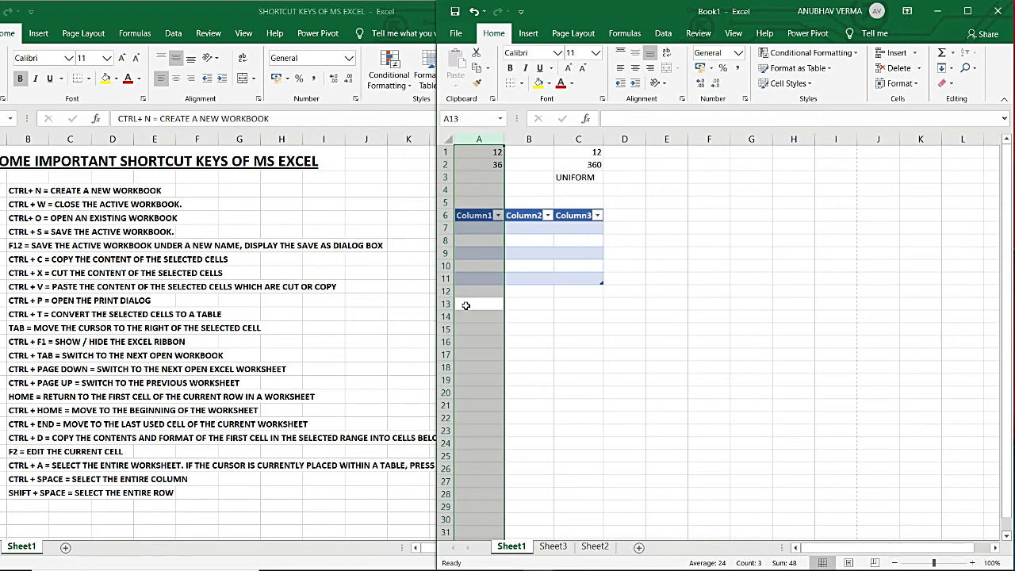
key("Up")
left_click(466, 305)
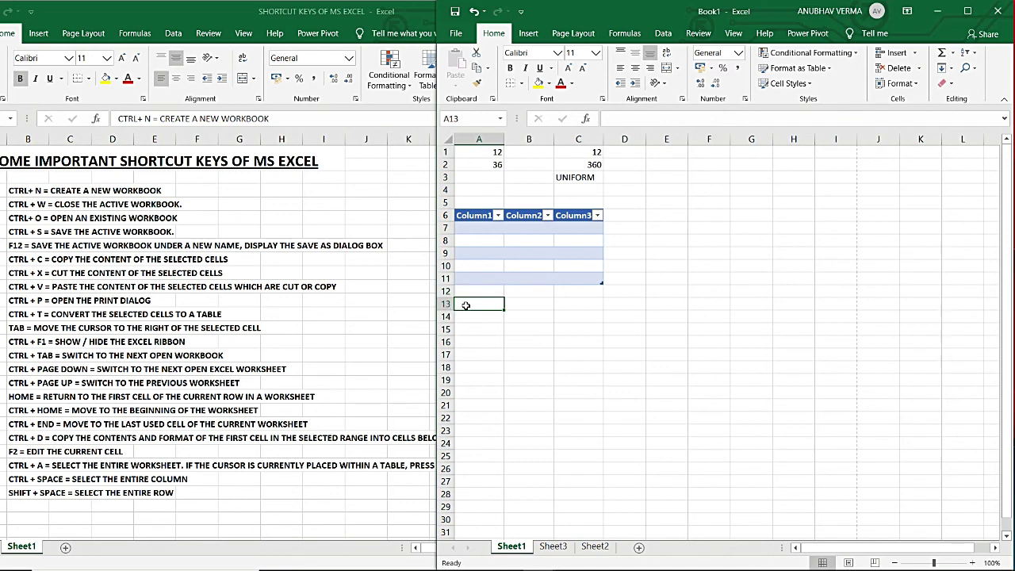
key("shift+space")
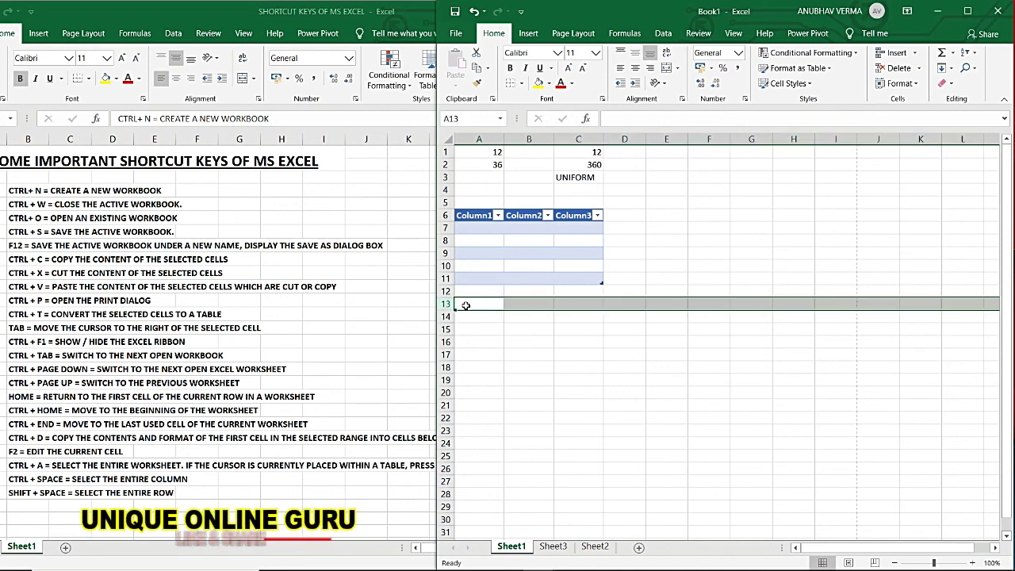